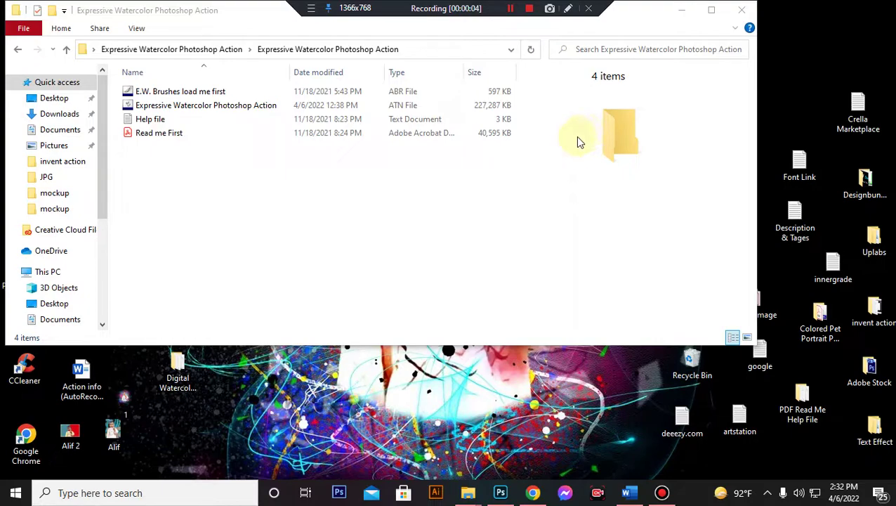
Step: Load the Expressive Watercolor Photoshop Action file into Photoshop
left_click(501, 493)
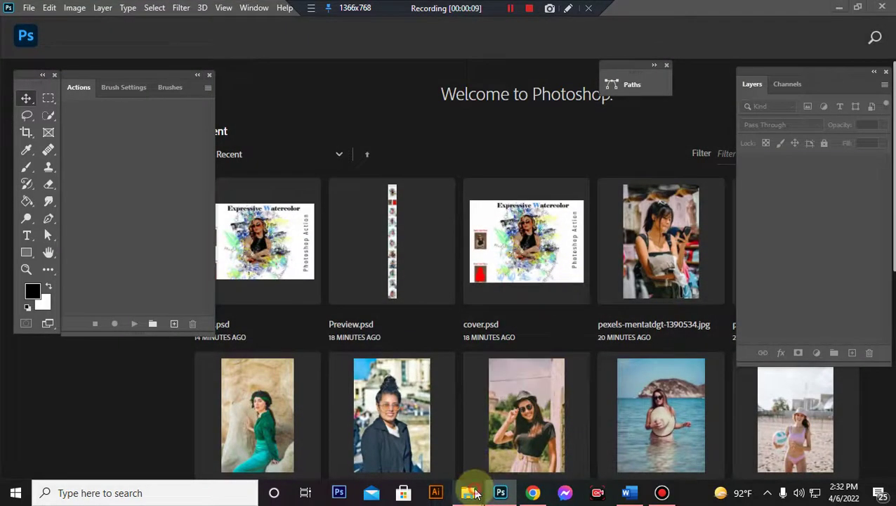
mouse_move(468, 493)
left_click(513, 449)
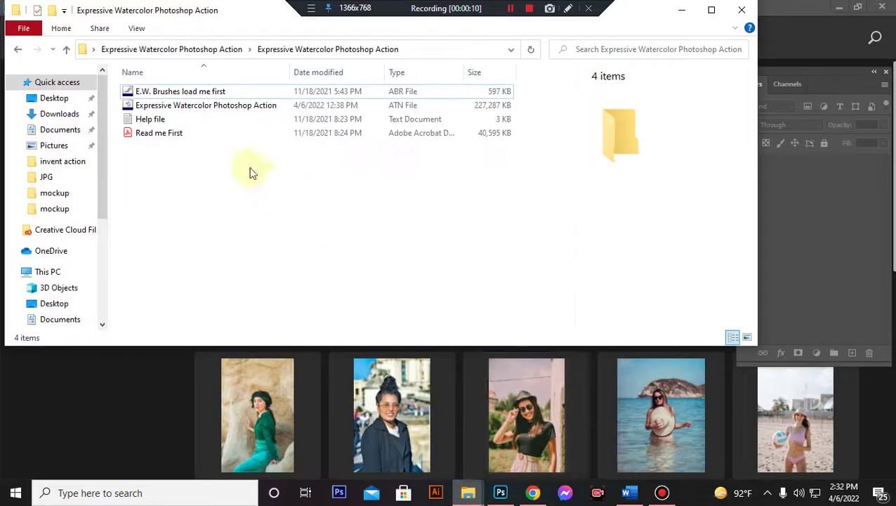
left_click(212, 114)
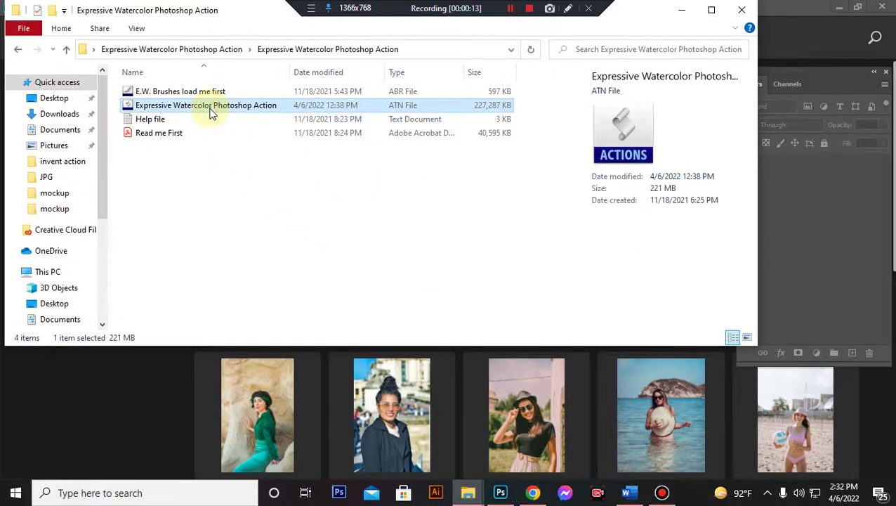
double_click(211, 112)
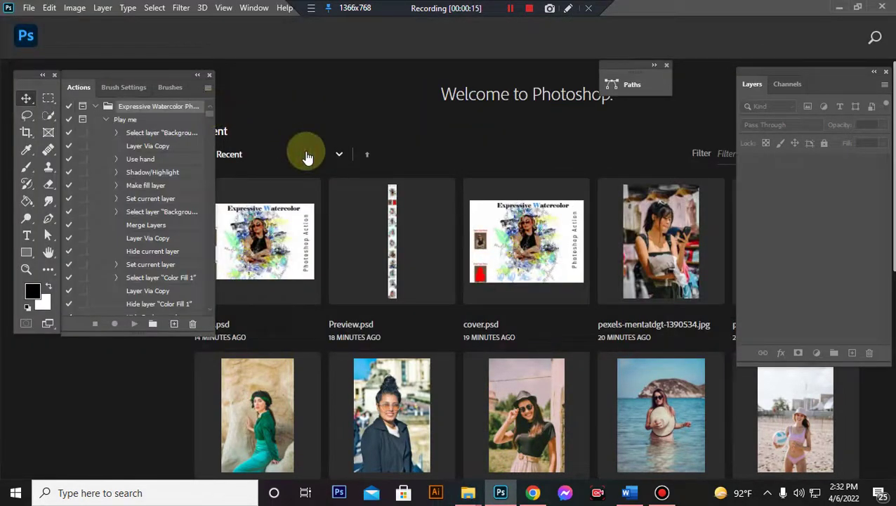
Step: Load the 'E.W. Brushes load me first' brush file into Photoshop
mouse_move(468, 492)
left_click(520, 453)
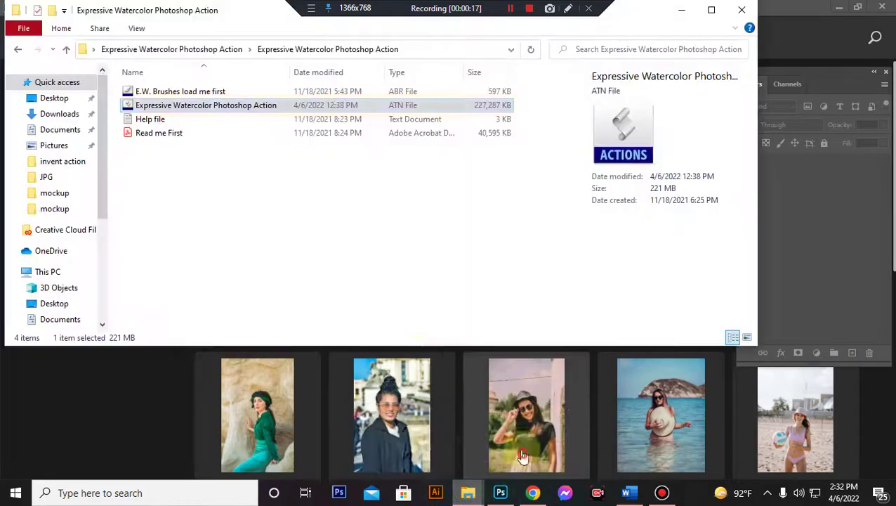
left_click(167, 94)
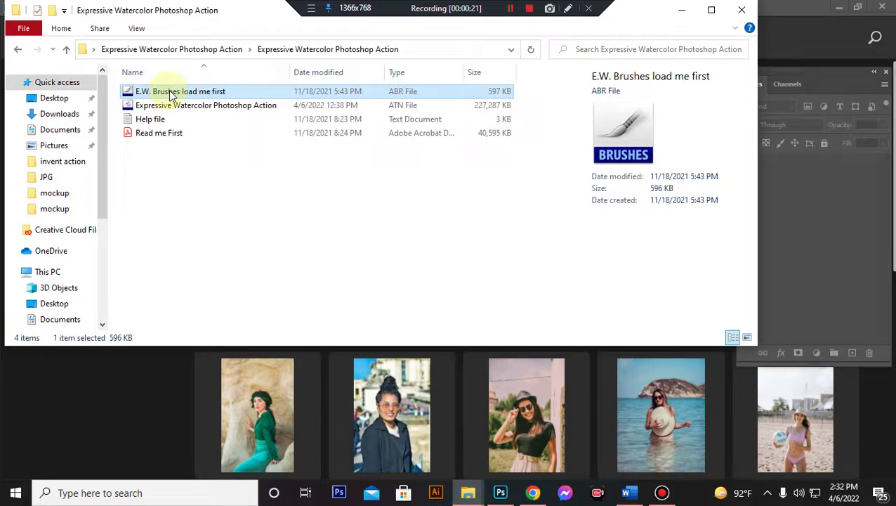
double_click(170, 94)
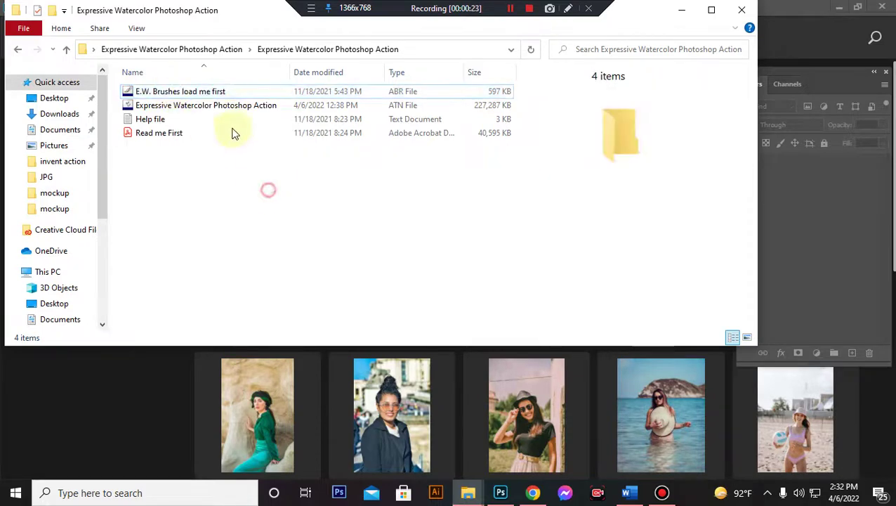
double_click(214, 92)
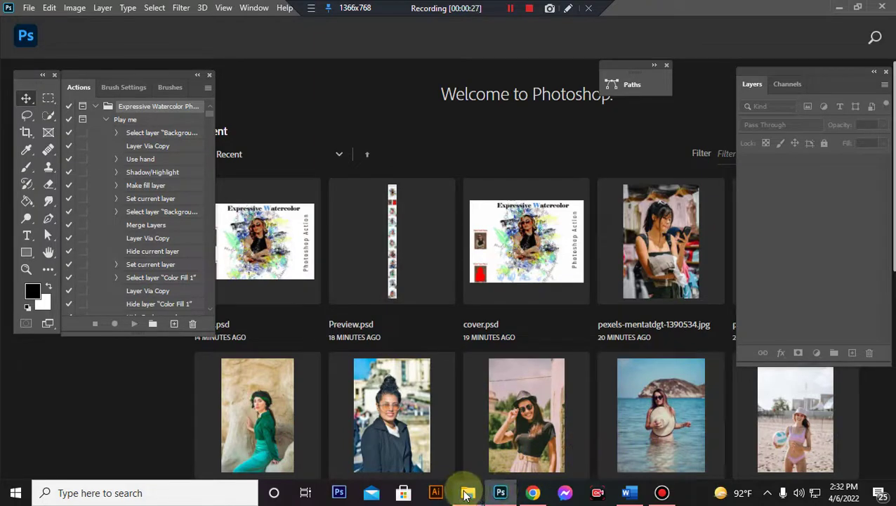
Step: Drag pexels-marlon-schmeiski-7667719.jpg from the 100 folder into Photoshop
mouse_move(468, 493)
left_click(426, 438)
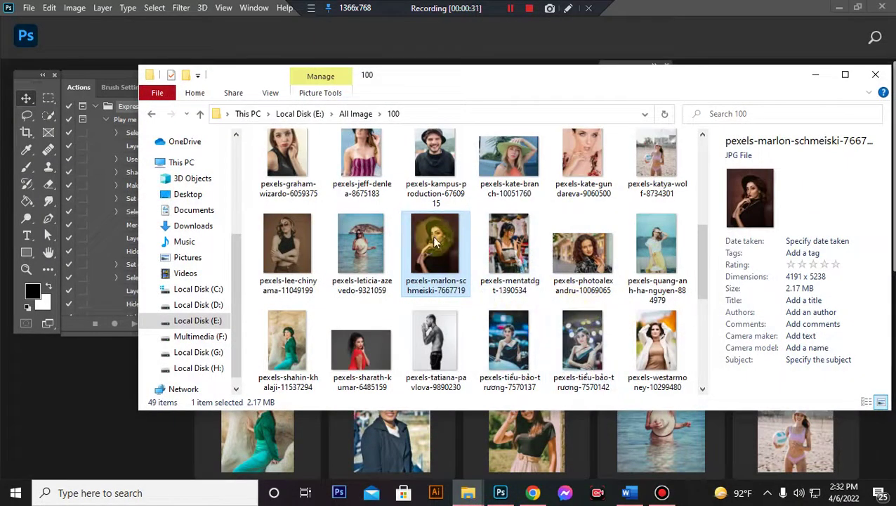
mouse_move(427, 235)
left_mouse_down()
mouse_move(450, 357)
mouse_move(493, 45)
left_mouse_up()
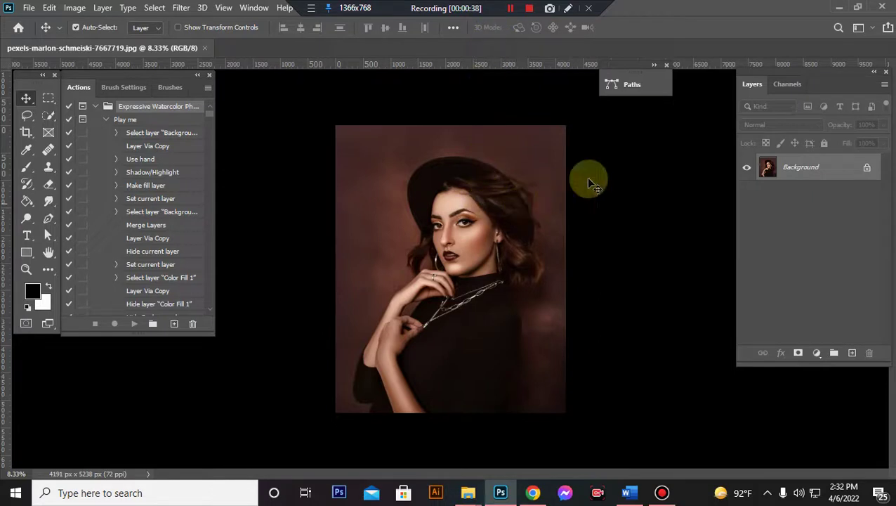
left_click(55, 120)
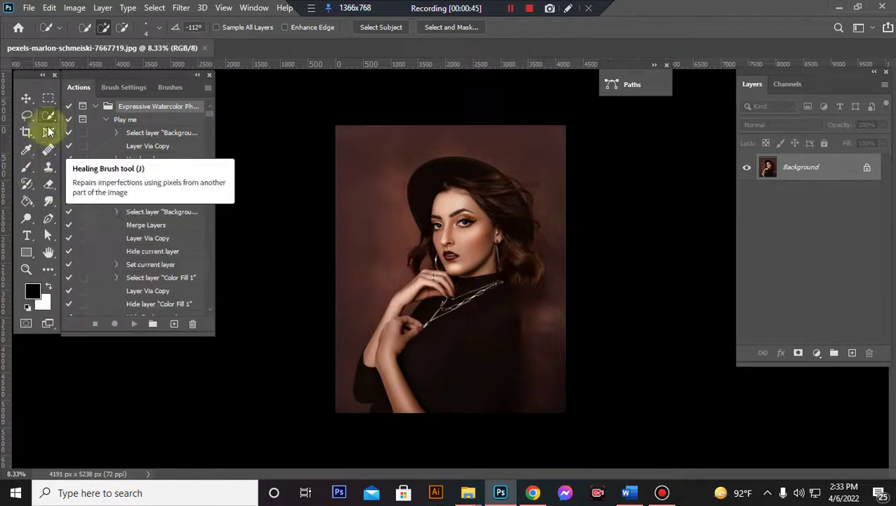
Step: Select Subject on the woman, then refine the selection at her cheek, earring and chin
left_click(383, 28)
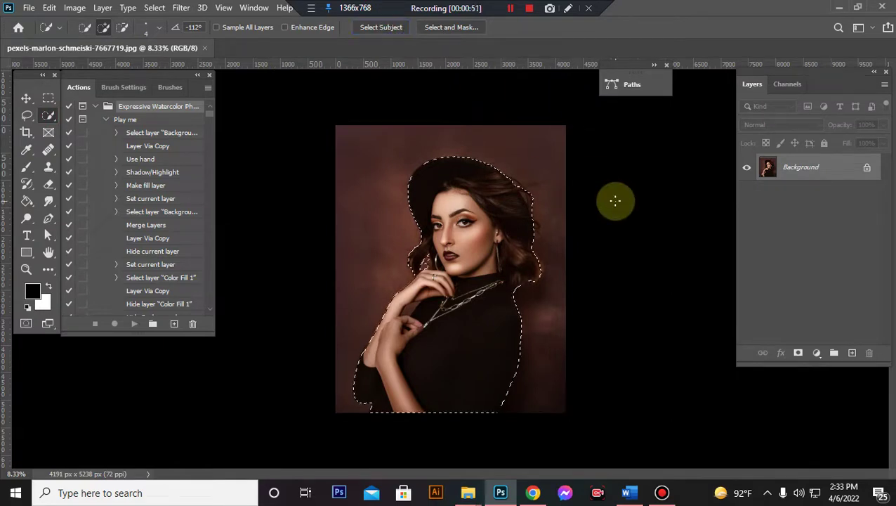
key("ctrl+plus")
key("ctrl+plus")
key("ctrl+plus")
left_click_drag(404, 274, 386, 241)
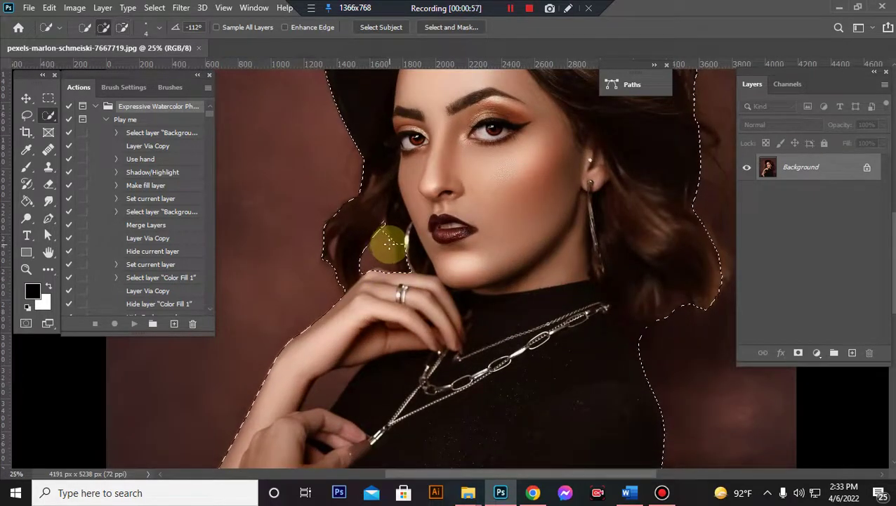
mouse_move(400, 232)
left_mouse_down()
mouse_move(402, 260)
mouse_move(401, 244)
left_mouse_up()
scroll(611, 304, "down", 1)
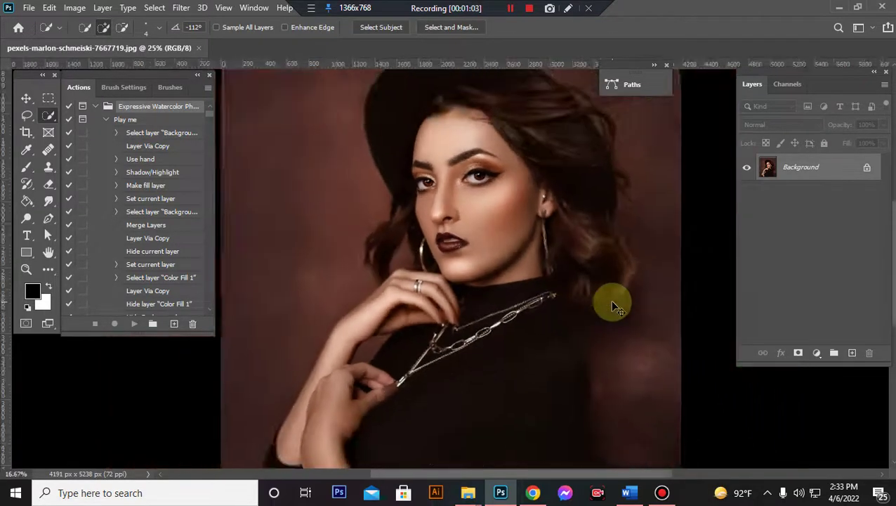
scroll(611, 304, "down", 1)
scroll(611, 304, "up", 1)
scroll(611, 304, "up", 2)
scroll(400, 310, "down", 2)
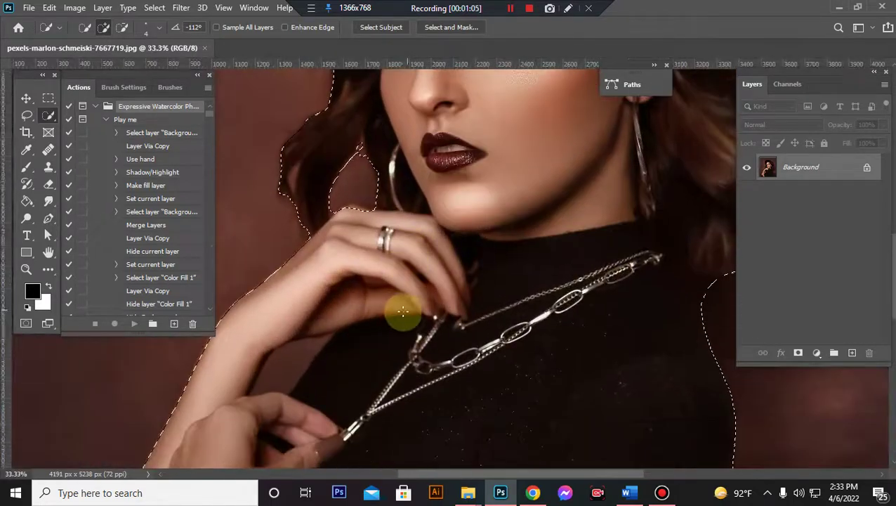
scroll(316, 324, "down", 2)
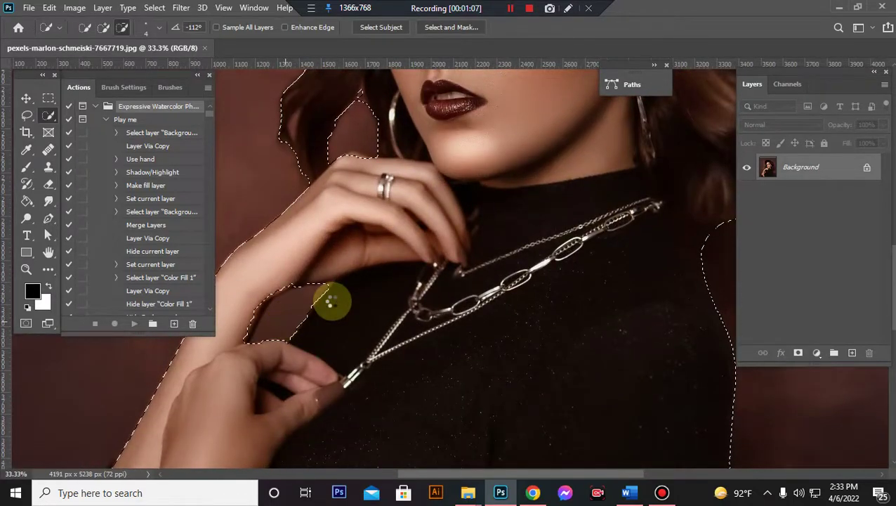
scroll(331, 299, "down", 1)
scroll(330, 299, "down", 1)
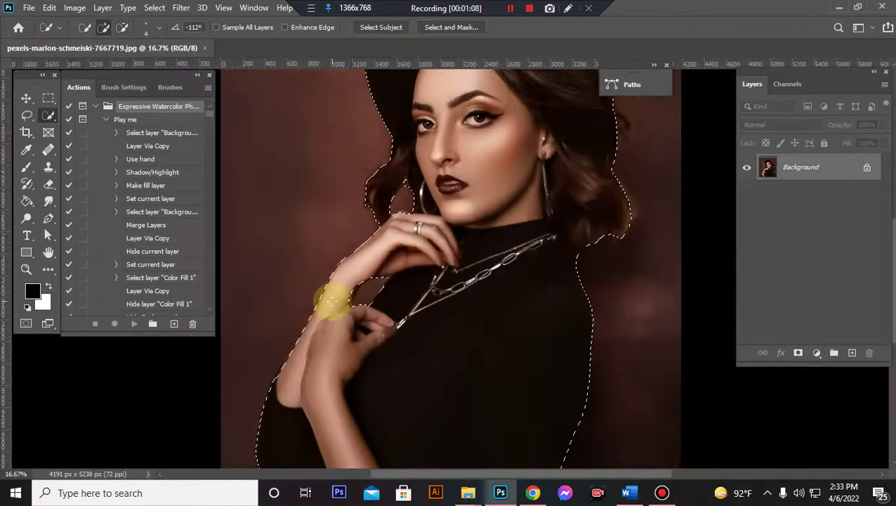
Step: Add a new empty layer named 'paint'
left_click(852, 352)
double_click(793, 167)
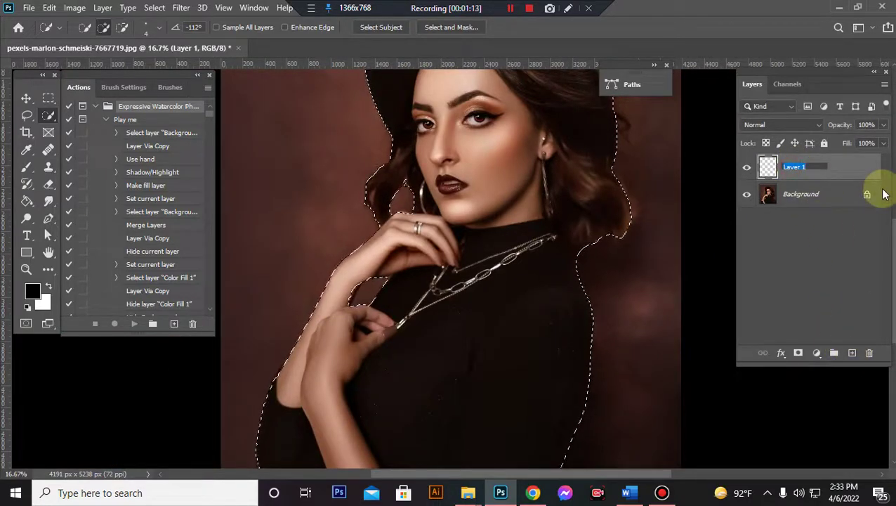
type("oa")
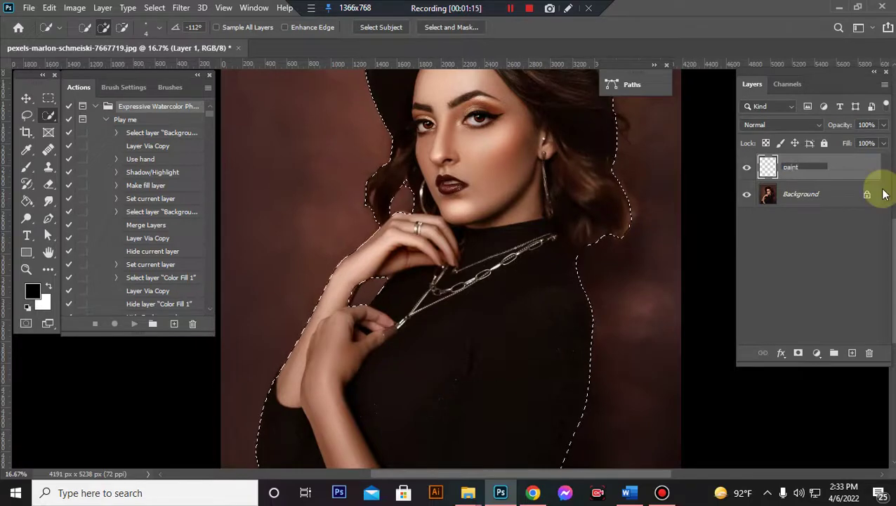
left_click(864, 172)
Step: Fill the woman's selection with red #ff0000, then deselect
key("ctrl+minus")
key("ctrl+minus")
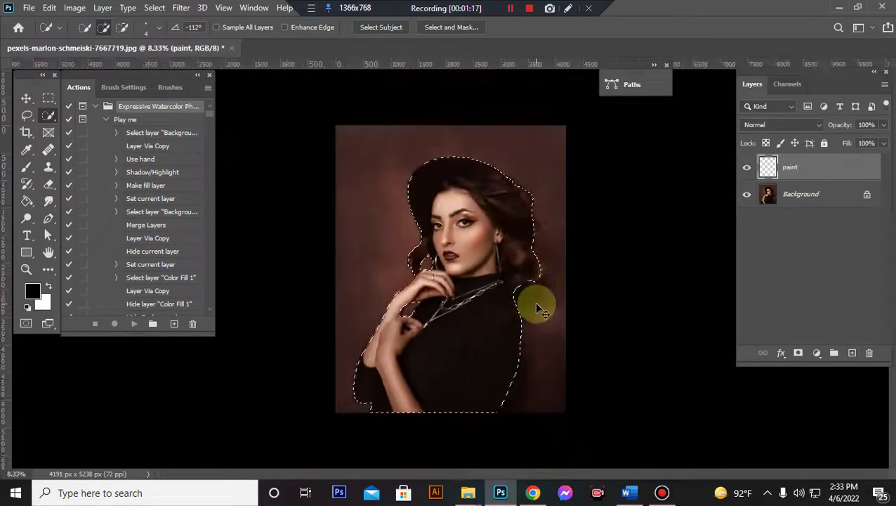
left_click(32, 290)
type("ff0000")
left_click(306, 83)
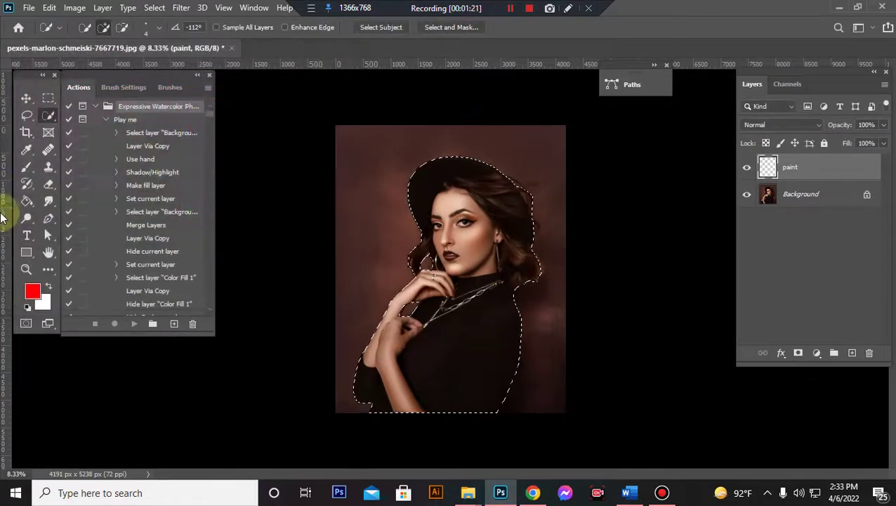
left_click(28, 202)
left_click(496, 285)
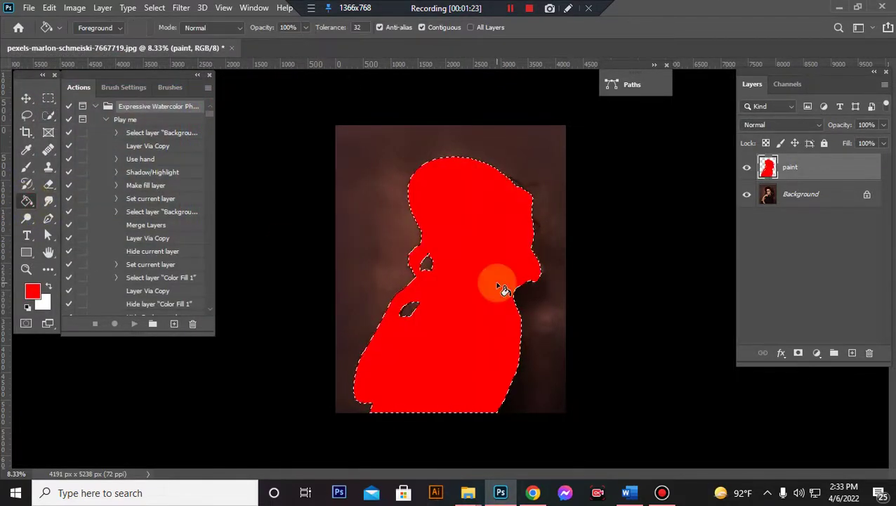
key("ctrl+d")
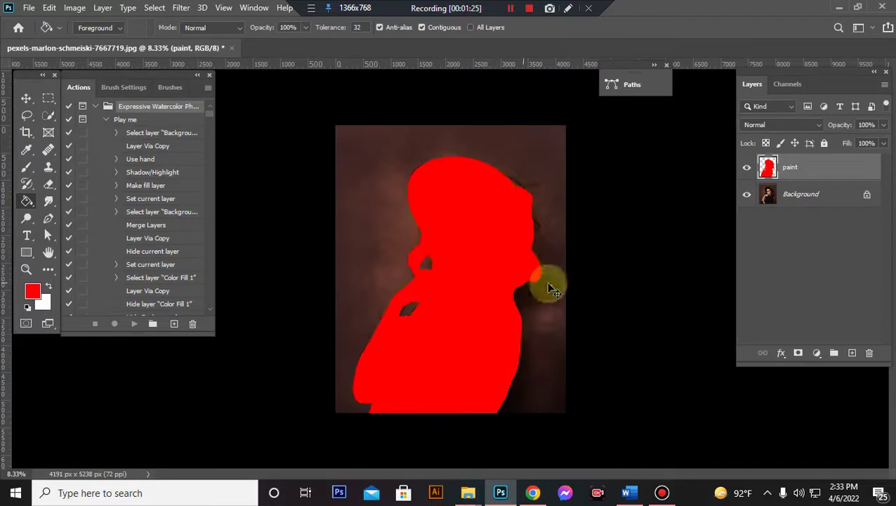
Step: Zoom in and out to inspect the red fill on the paint layer
left_click(26, 98)
key("ctrl+plus")
key("ctrl+minus")
key("ctrl+minus")
key("ctrl+plus")
key("ctrl+plus")
key("ctrl+minus")
key("ctrl+plus")
key("ctrl+minus")
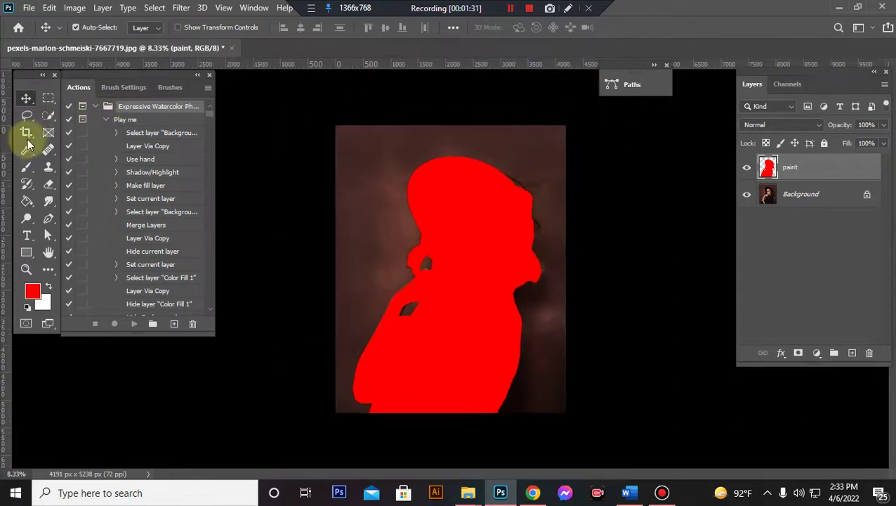
Step: Enlarge the crop frame past the photo's top and sides for a 3000 × 2000 px canvas
left_click(26, 132)
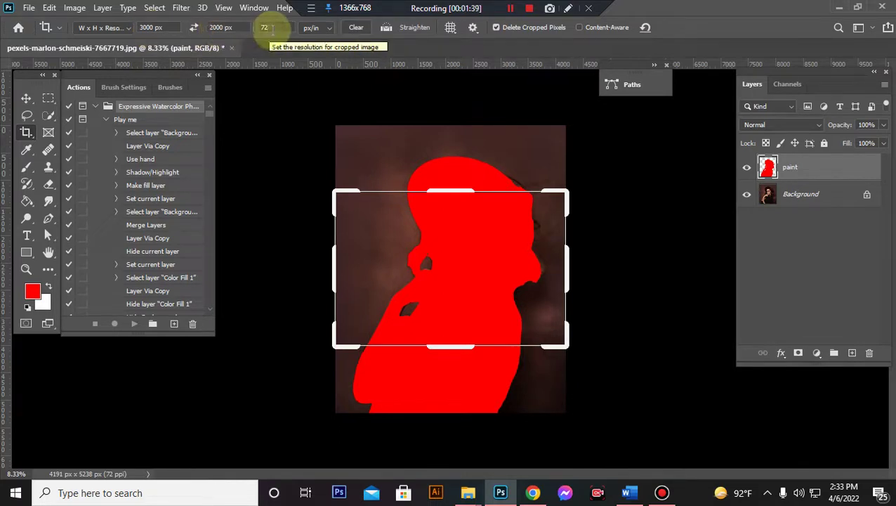
left_click(494, 269)
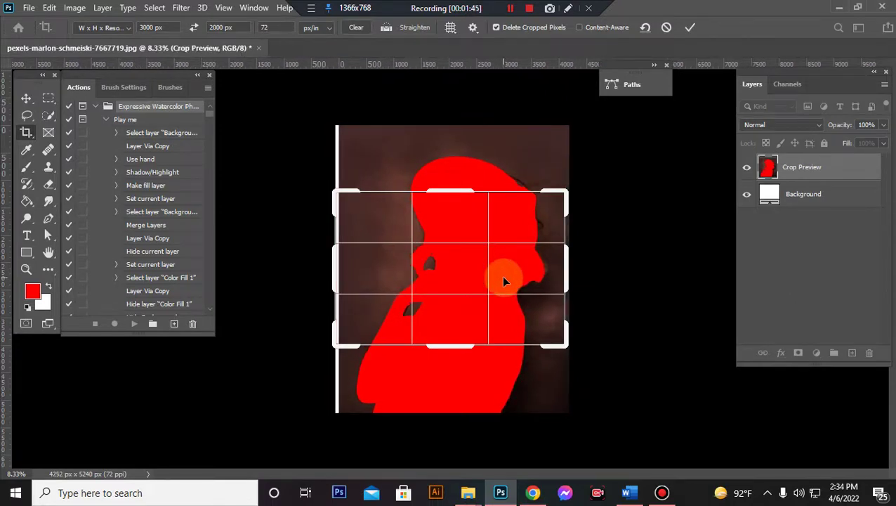
left_click_drag(502, 280, 504, 281)
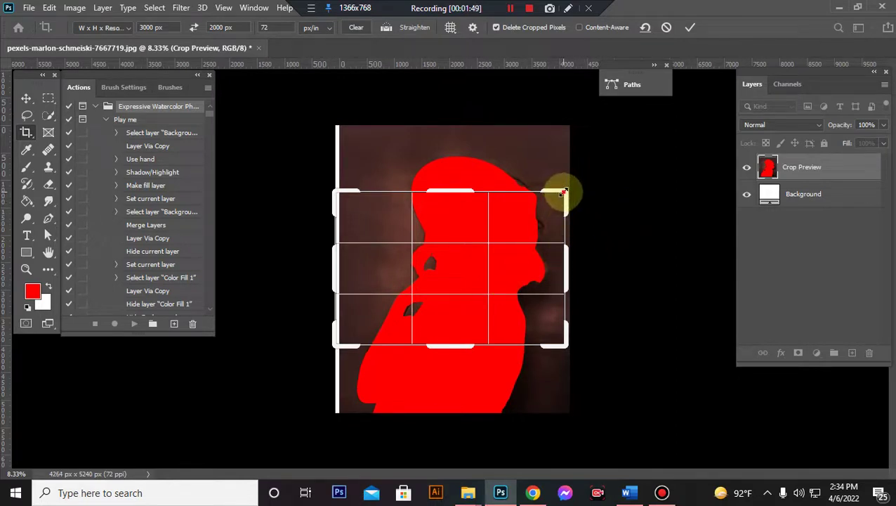
left_click_drag(563, 192, 631, 162)
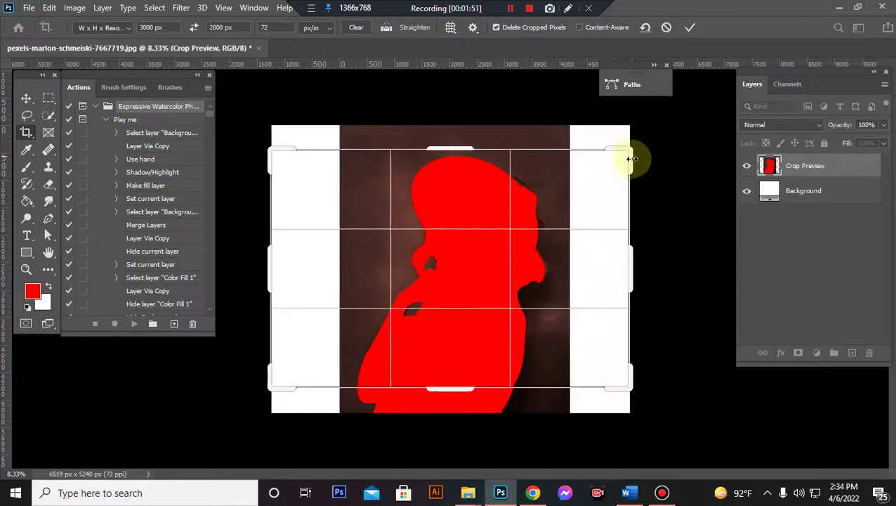
left_click_drag(625, 149, 637, 140)
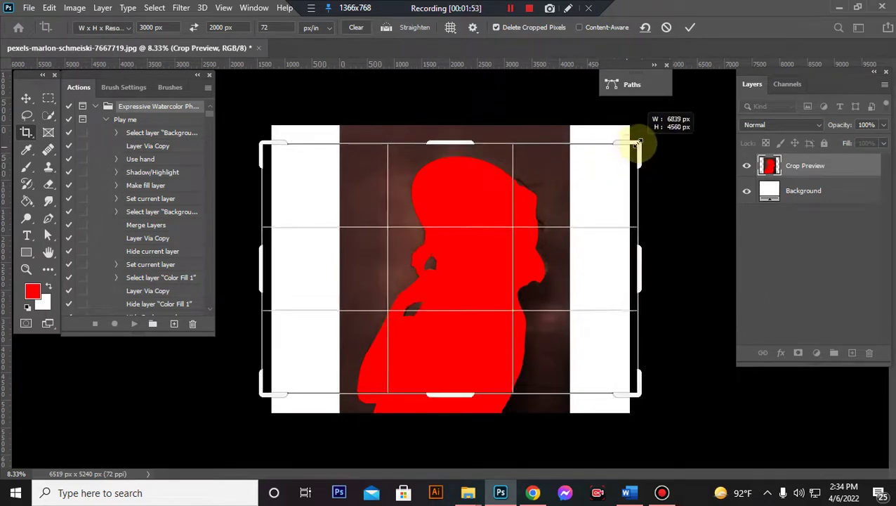
left_click_drag(460, 135, 475, 110)
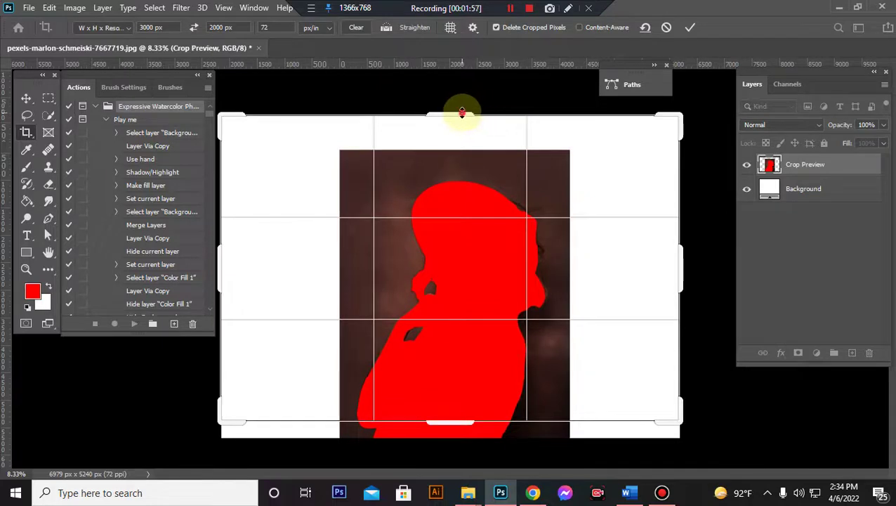
left_click_drag(462, 111, 479, 107)
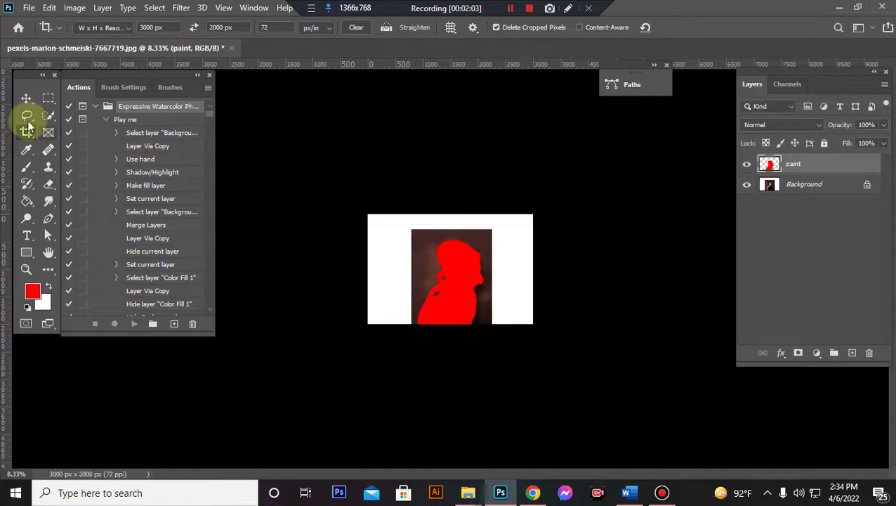
Step: Hide the red paint layer and reset colours to default black and white
left_click(26, 99)
left_click(747, 166)
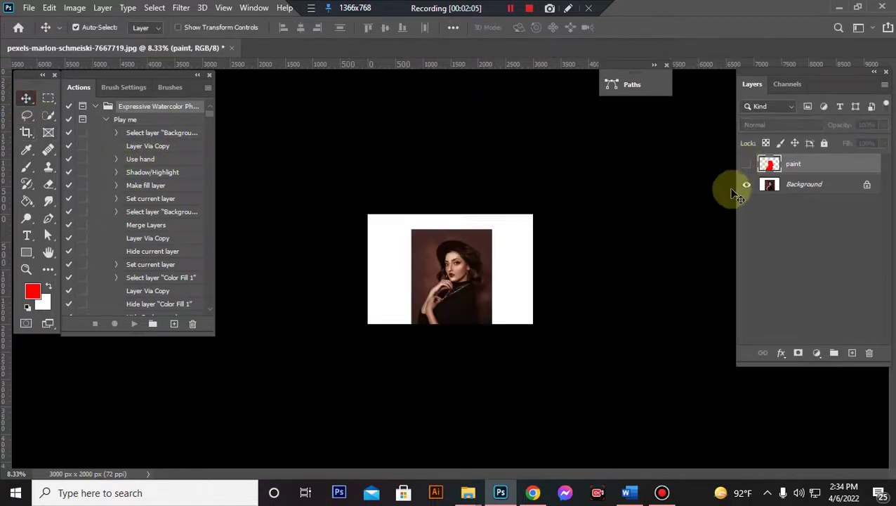
left_click(28, 305)
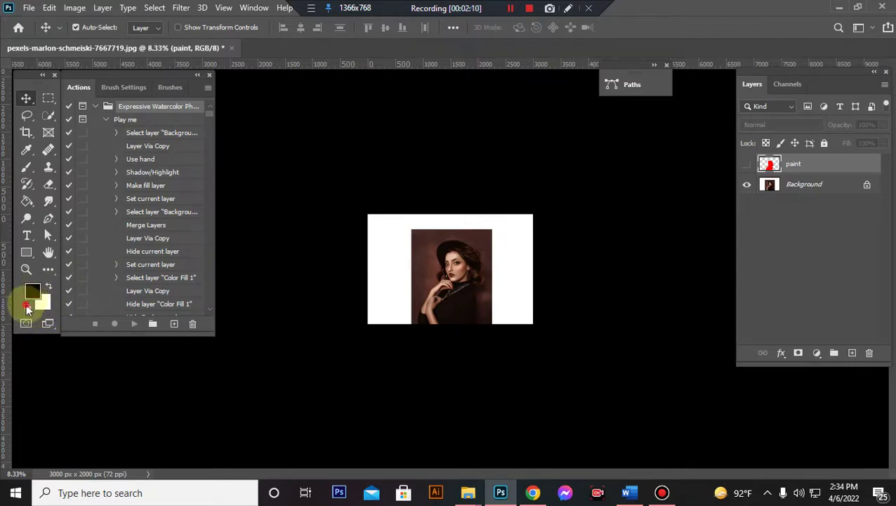
Step: Run the 'Play me' Expressive Watercolor action and dismiss its finished message
left_click(121, 119)
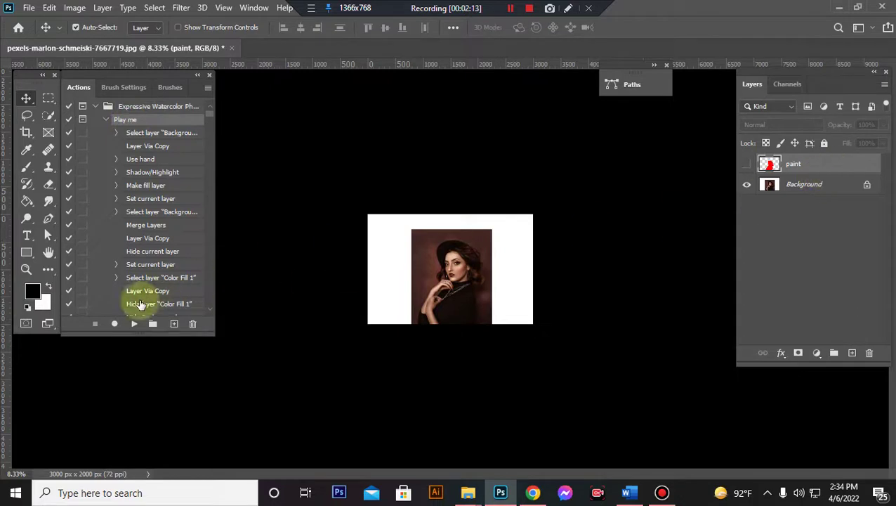
left_click(136, 324)
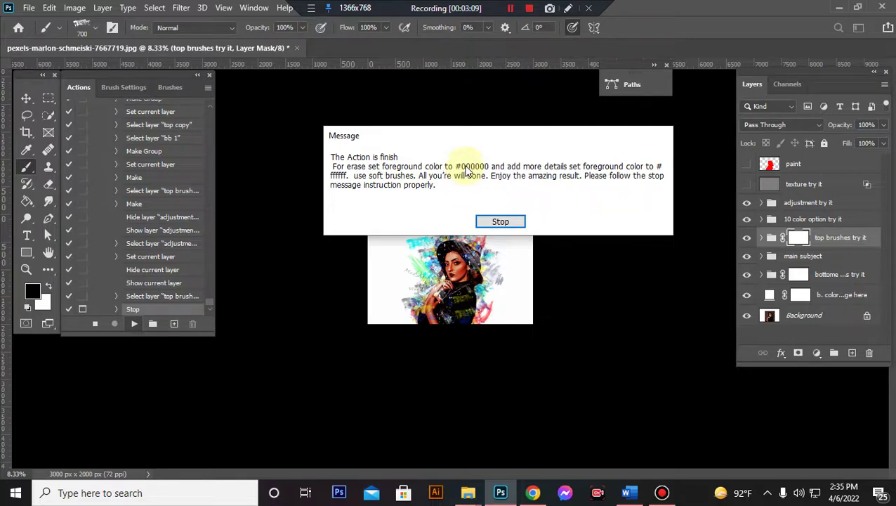
left_click(498, 222)
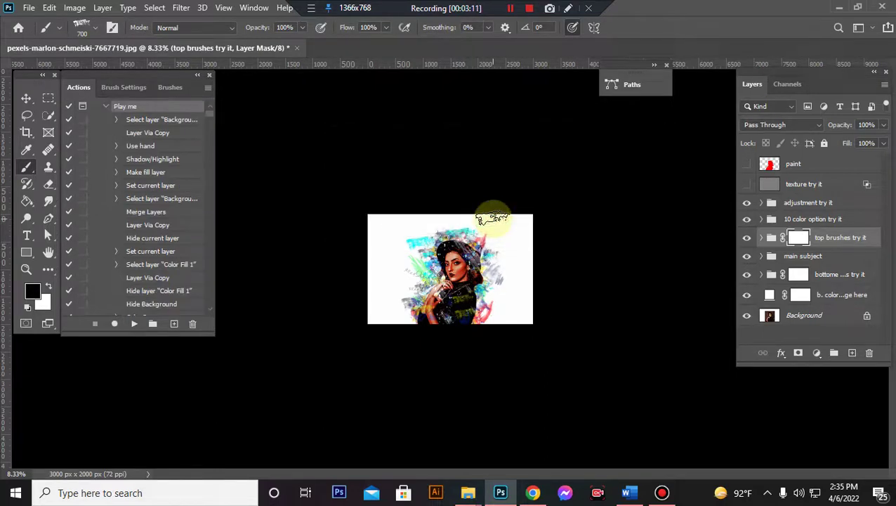
key("ctrl+plus")
key("ctrl+plus")
key("ctrl+plus")
key("ctrl+plus")
Step: With black foreground, paint the 'top brushes try it' mask off the woman's face
key("ctrl+plus")
key("ctrl+plus")
key("ctrl+minus")
key("ctrl+minus")
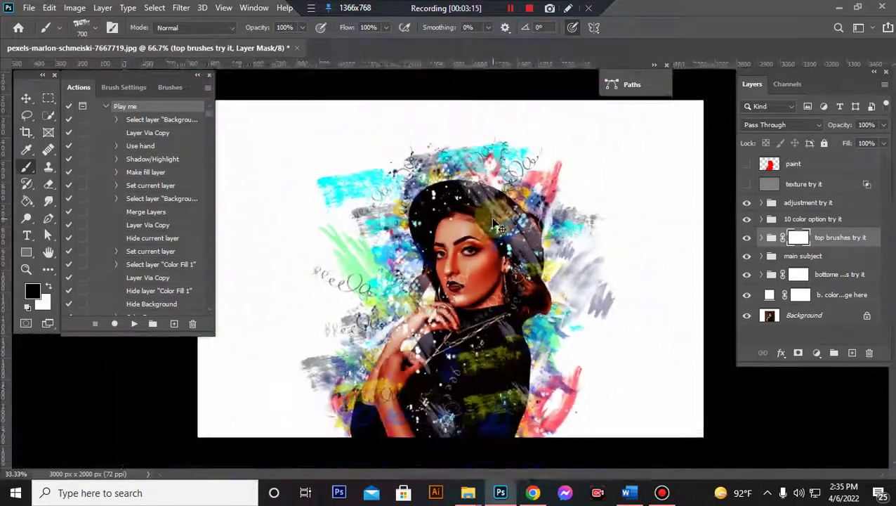
key("ctrl+minus")
key("ctrl+plus")
key("ctrl+plus")
key("ctrl+plus")
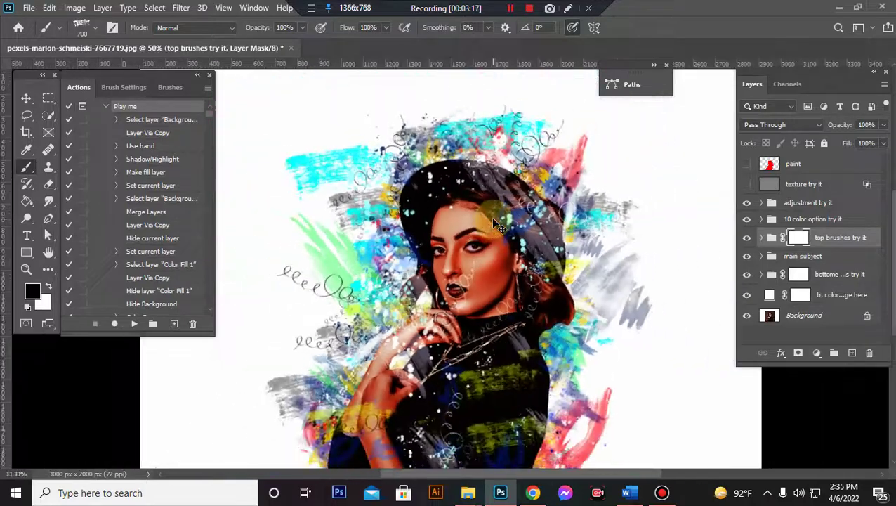
key("ctrl+minus")
key("ctrl+minus")
key("ctrl+minus")
key("ctrl+plus")
key("ctrl+plus")
key("ctrl+minus")
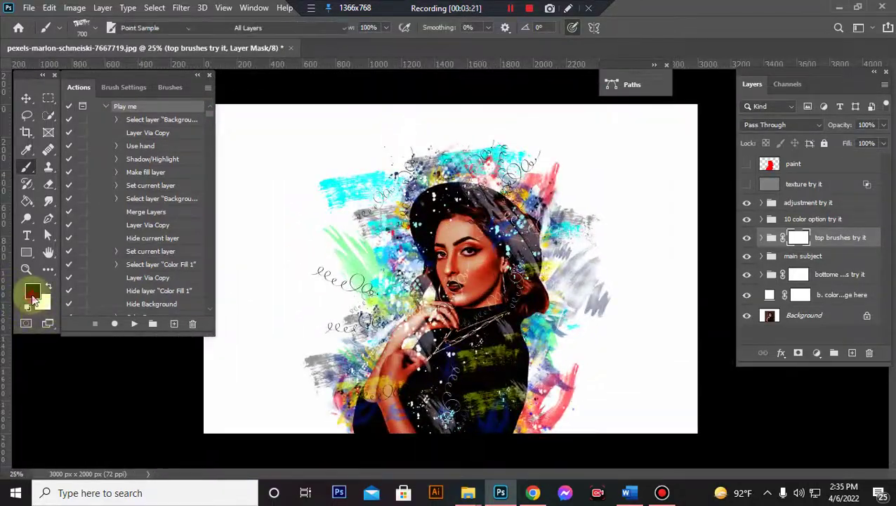
left_click(31, 294)
left_click(295, 79)
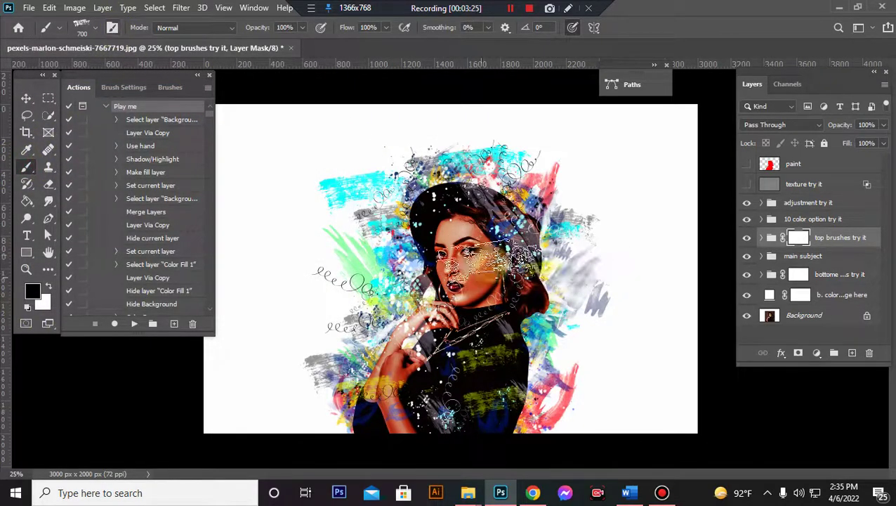
left_click_drag(491, 246, 465, 153)
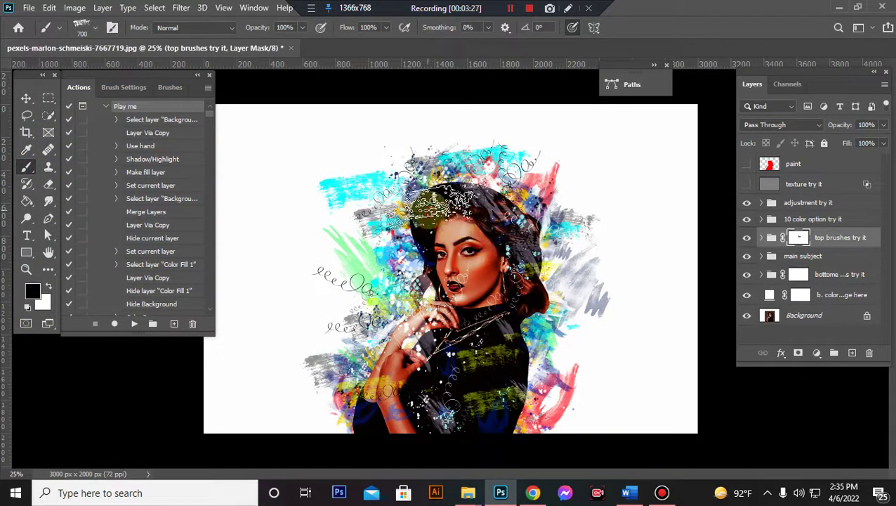
left_click(794, 252)
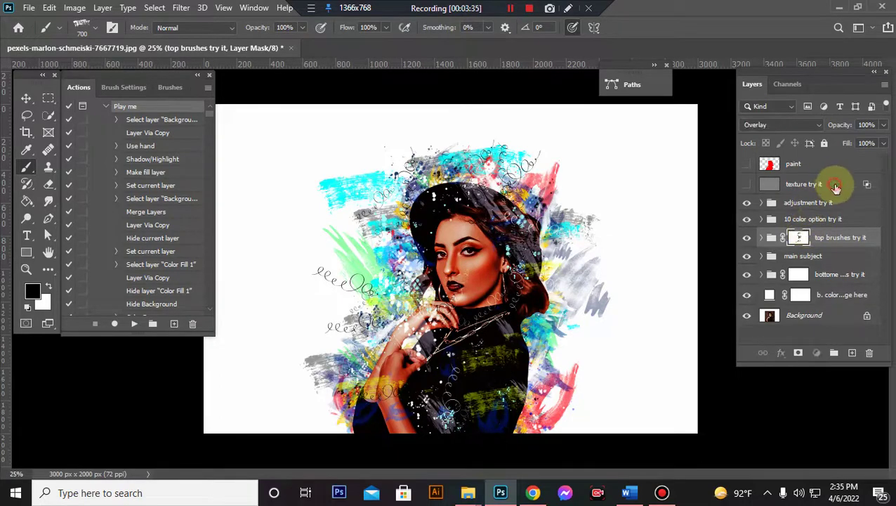
Step: Toggle the 'texture try it' layer to compare, leaving the canvas texture hidden
left_click(836, 188)
key("ctrl+plus")
key("ctrl+plus")
key("ctrl+minus")
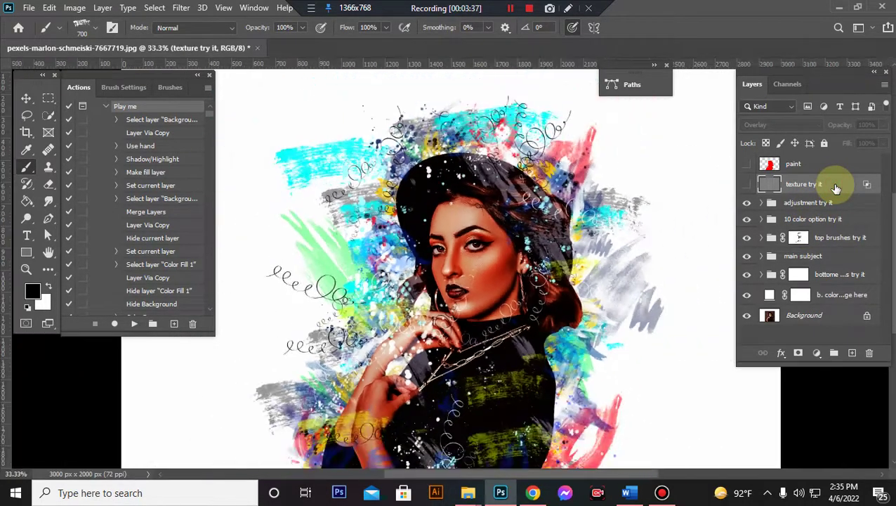
left_click(824, 184)
left_click(747, 184)
key("ctrl+plus")
key("ctrl+plus")
key("ctrl+plus")
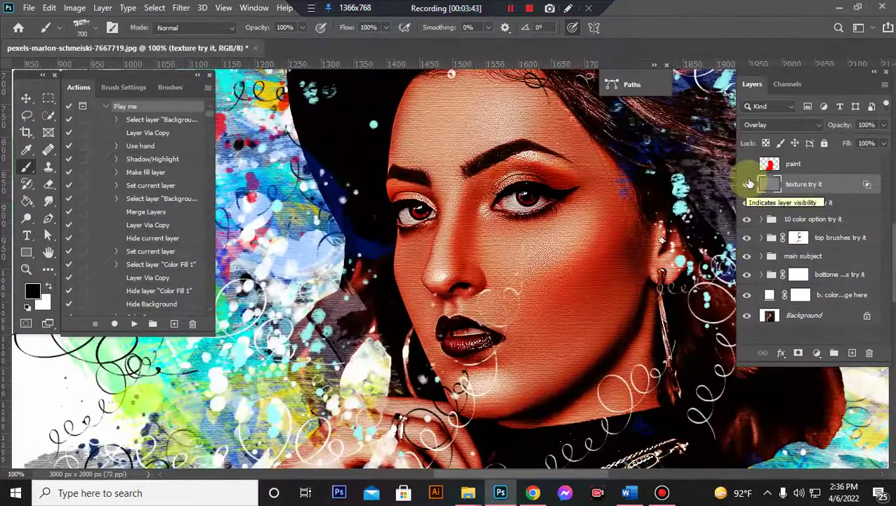
left_click(746, 186)
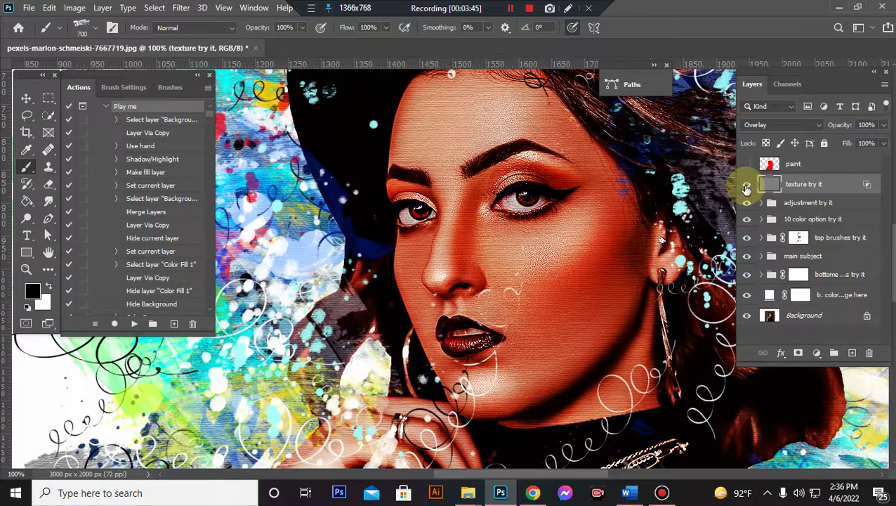
left_click(747, 185)
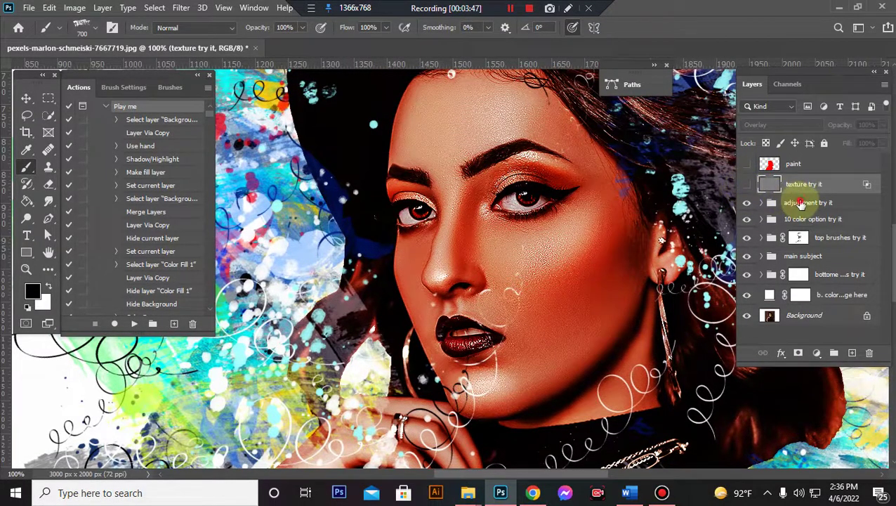
Step: Toggle the 'adjustment try it' group on and off to compare, ending visible
left_click(751, 202)
left_click(747, 204)
left_click(748, 204)
left_click(747, 204)
Step: Expand the adjustment group and raise Brightness/Contrast slightly
left_click(761, 203)
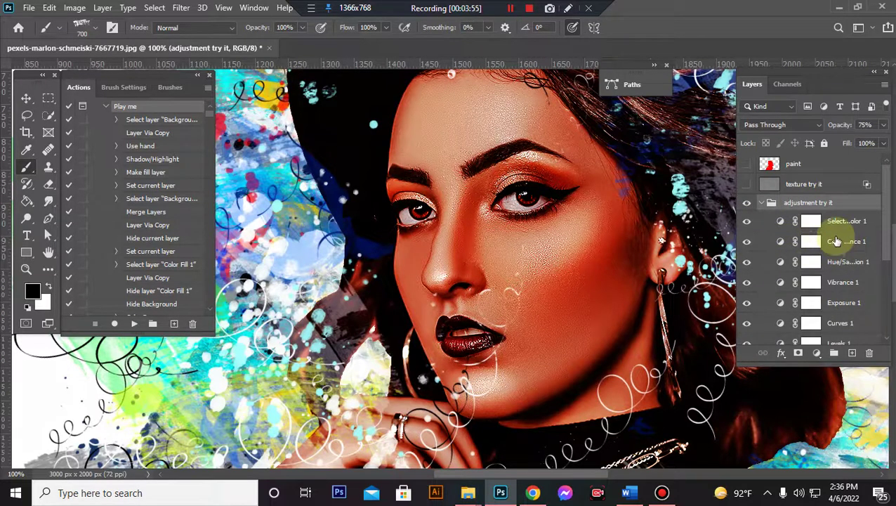
scroll(840, 310, "down", 3)
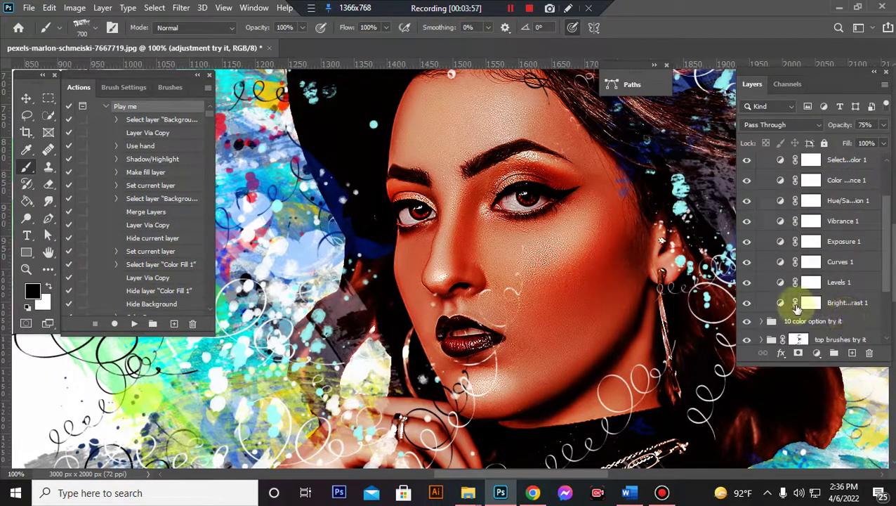
double_click(781, 304)
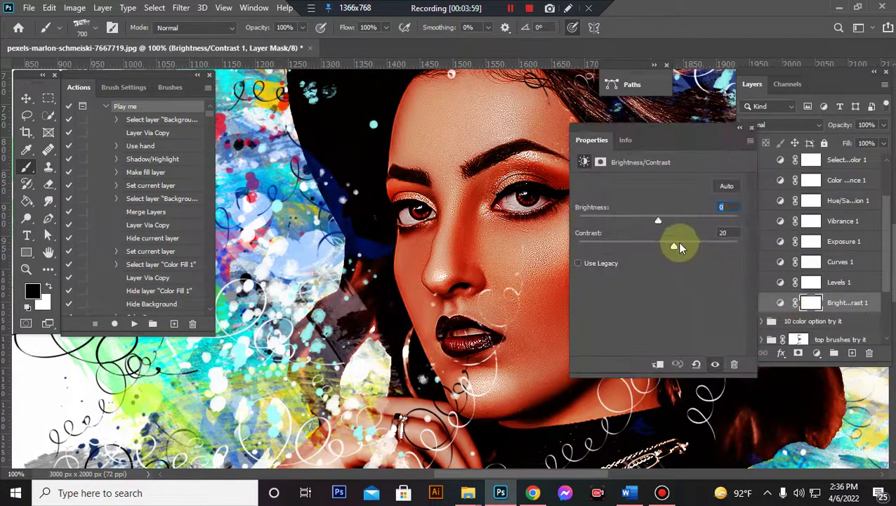
left_click(712, 247)
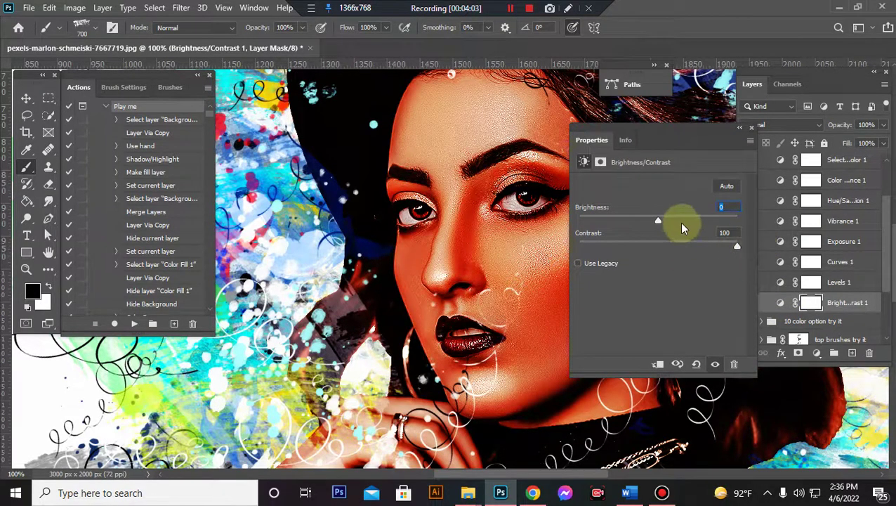
left_click_drag(660, 222, 663, 220)
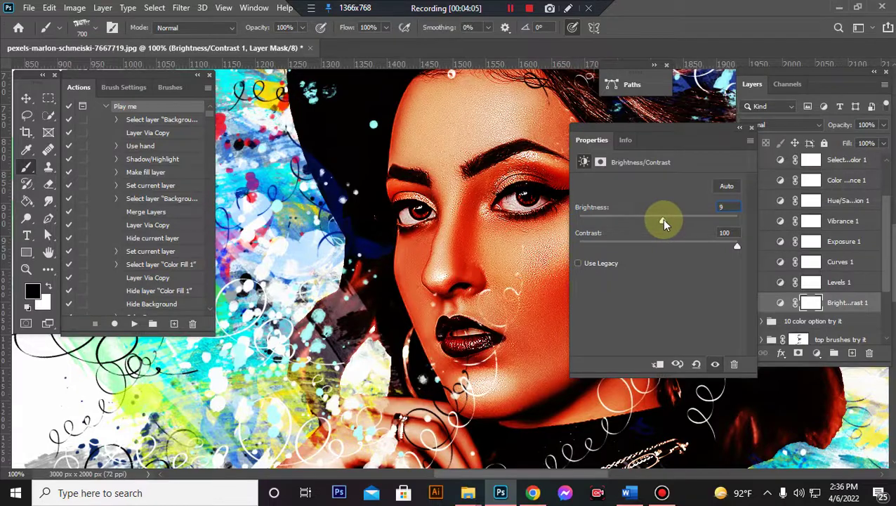
left_click(794, 270)
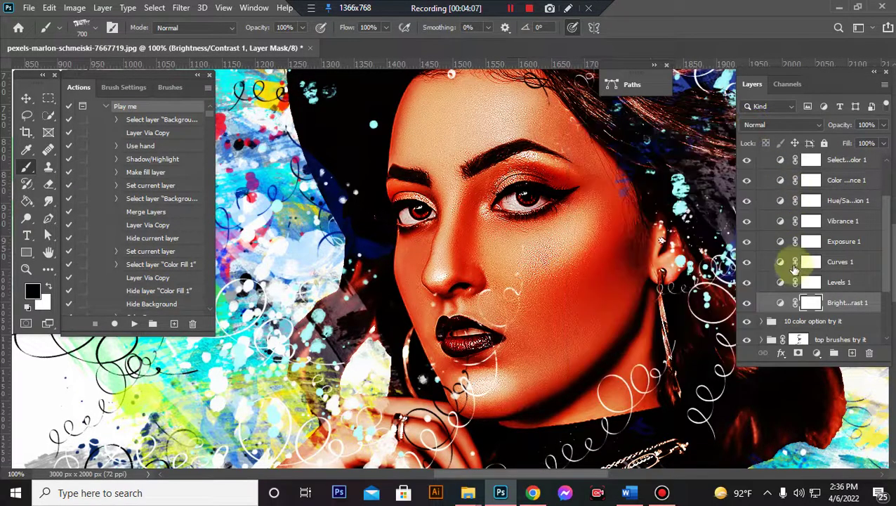
Step: Lower the Levels white input point to brighten the highlights
left_click(778, 285)
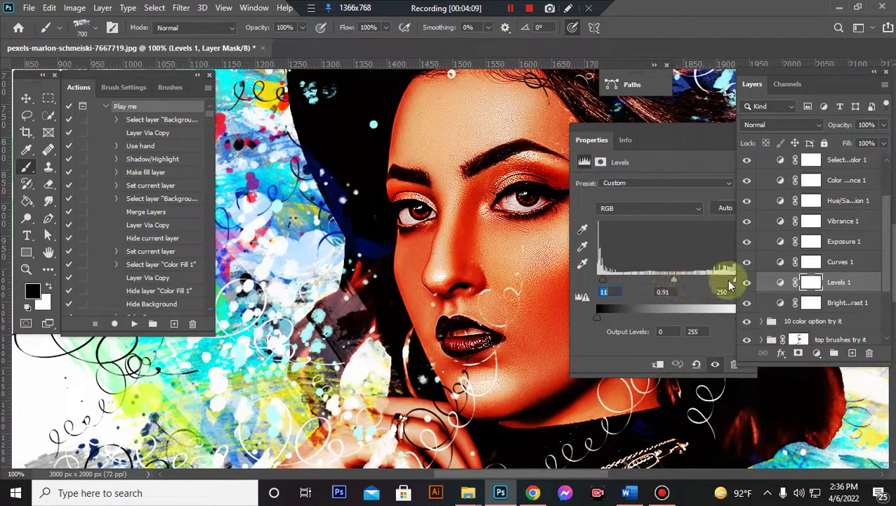
left_click_drag(729, 284, 728, 282)
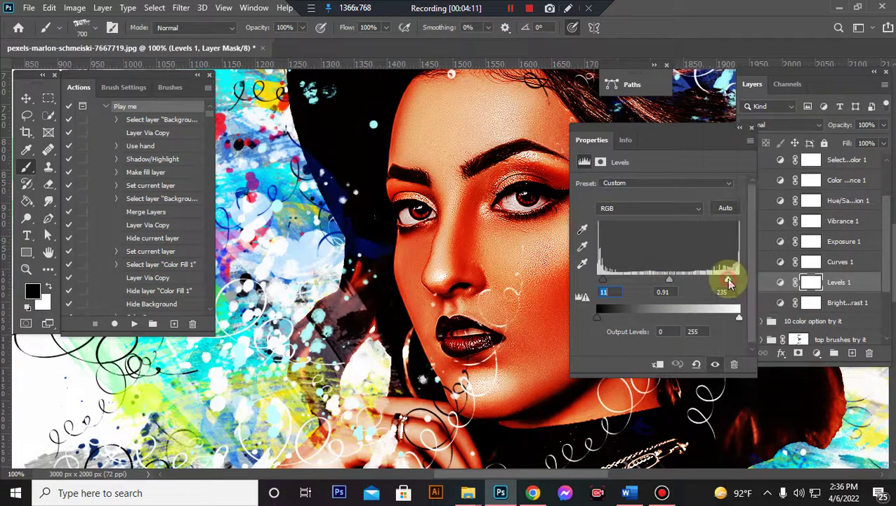
left_click(752, 129)
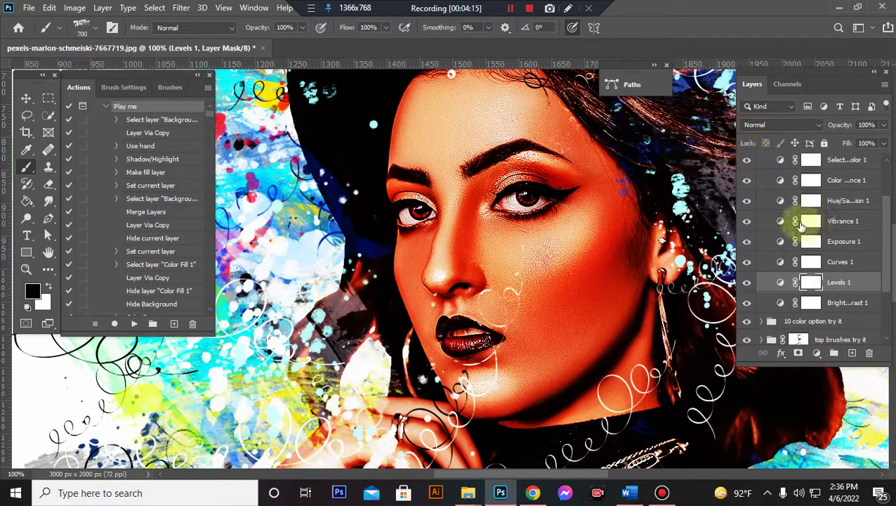
Step: Set the Vibrance 1 layer to about +21 vibrance and +8 saturation
left_click(798, 223)
double_click(779, 223)
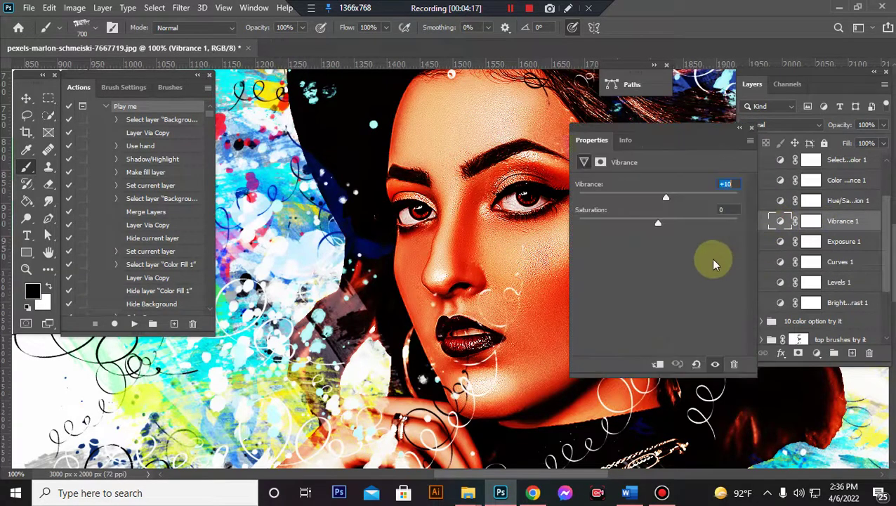
left_click_drag(658, 222, 675, 197)
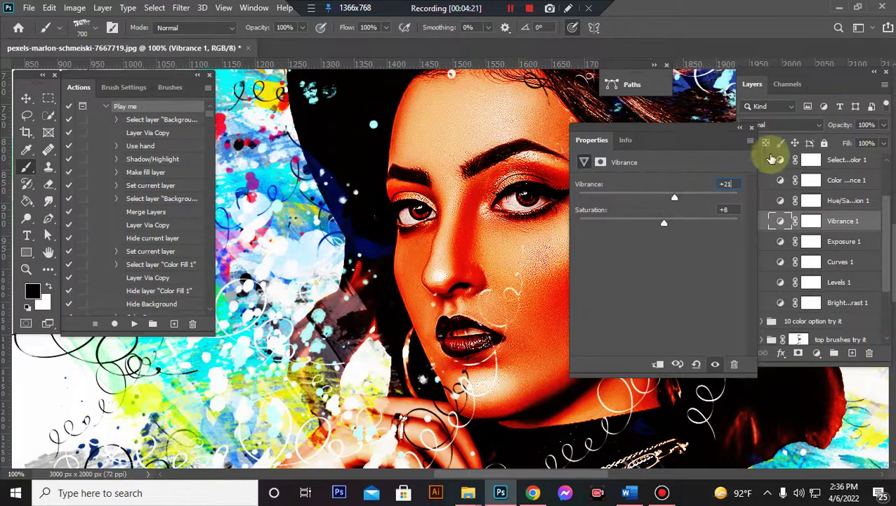
left_click(751, 128)
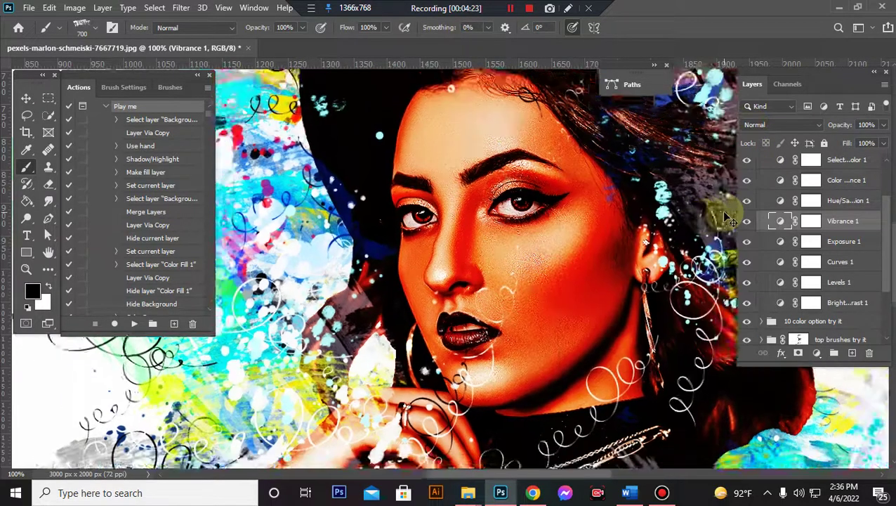
scroll(721, 204, "down", 4)
scroll(722, 210, "up", 1)
scroll(721, 210, "down", 1)
scroll(722, 210, "up", 1)
scroll(809, 223, "up", 3)
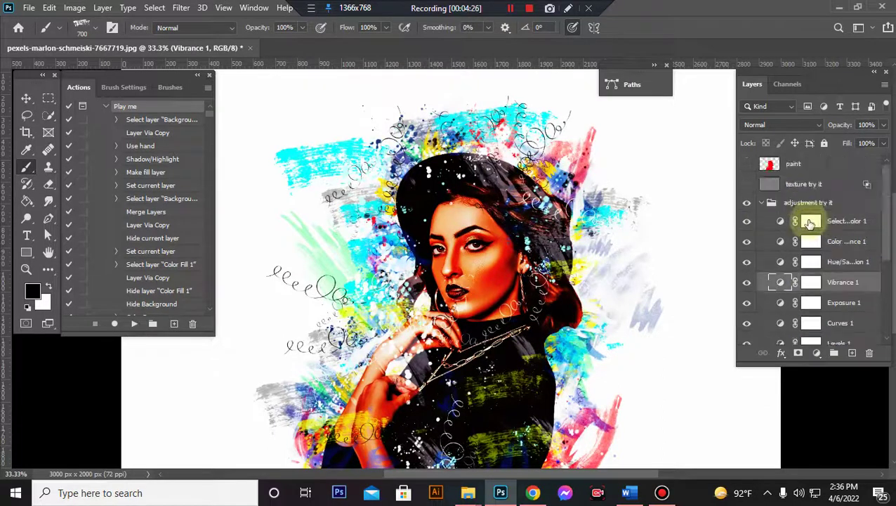
Step: Collapse the adjustment group and toggle the top brushes group to compare
left_click(762, 204)
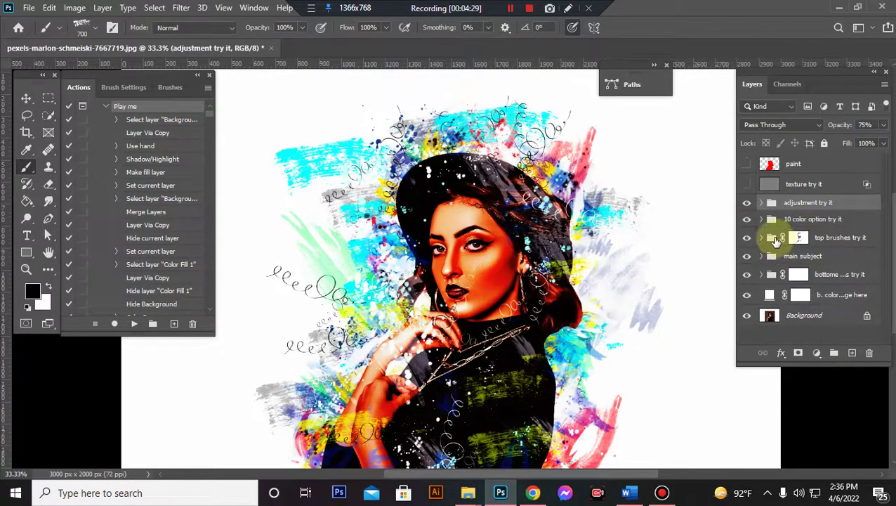
left_click(746, 238)
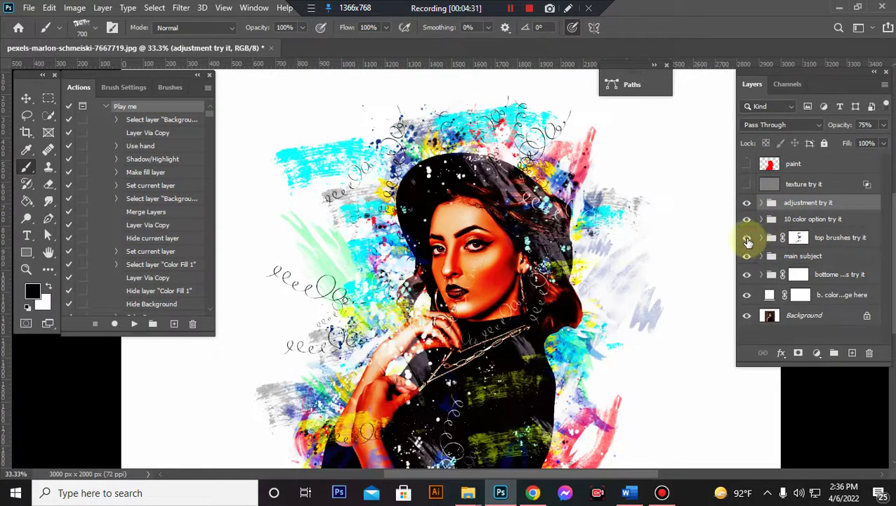
left_click(747, 239)
left_click(747, 239)
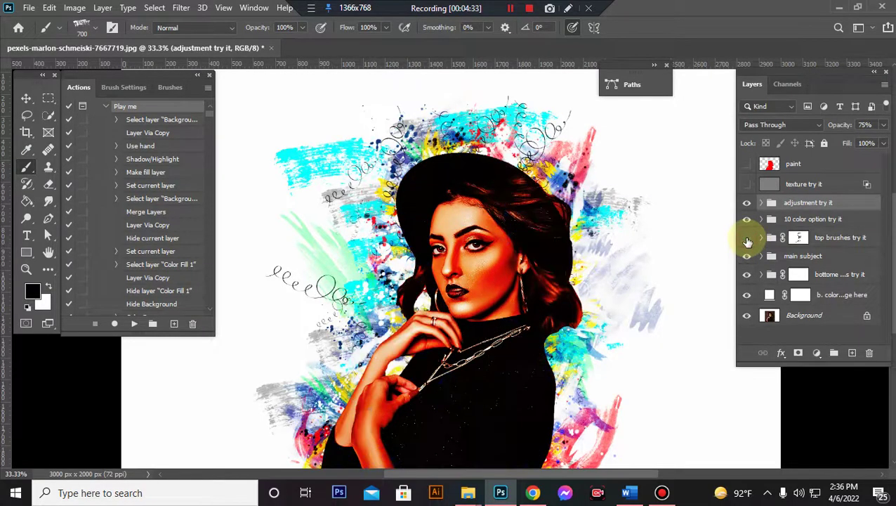
left_click(747, 240)
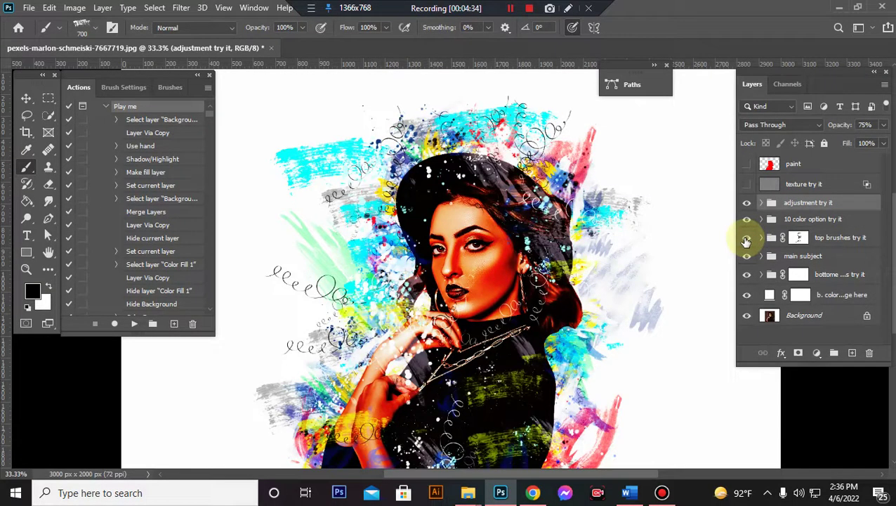
Step: Paint black on the top brushes mask over the woman's lower body
left_click(800, 239)
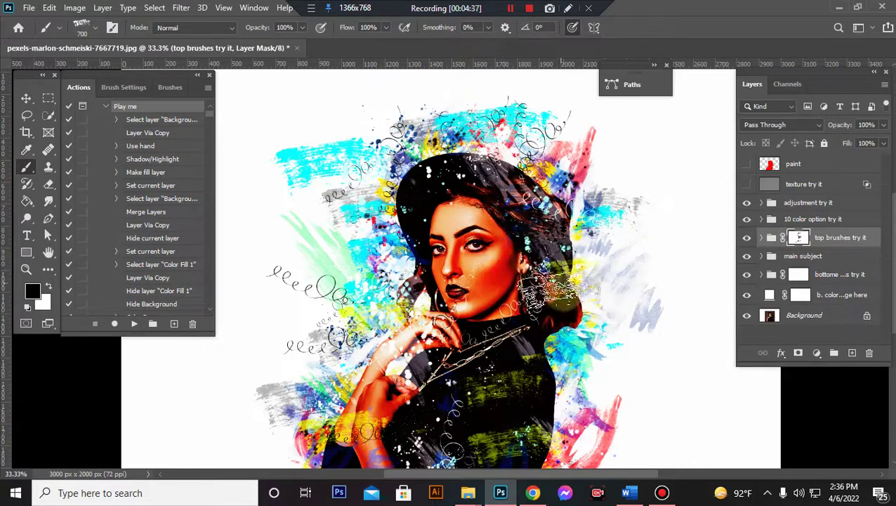
scroll(555, 298, "down", 2)
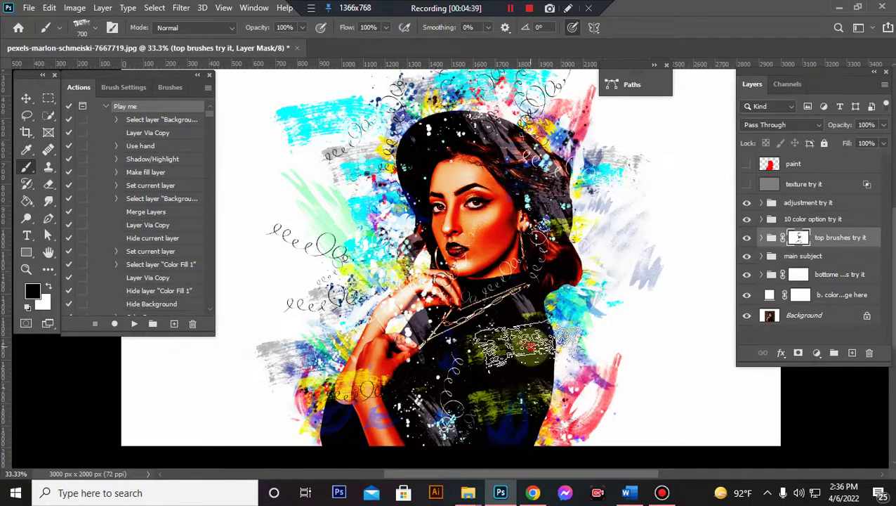
left_click_drag(511, 450, 500, 430)
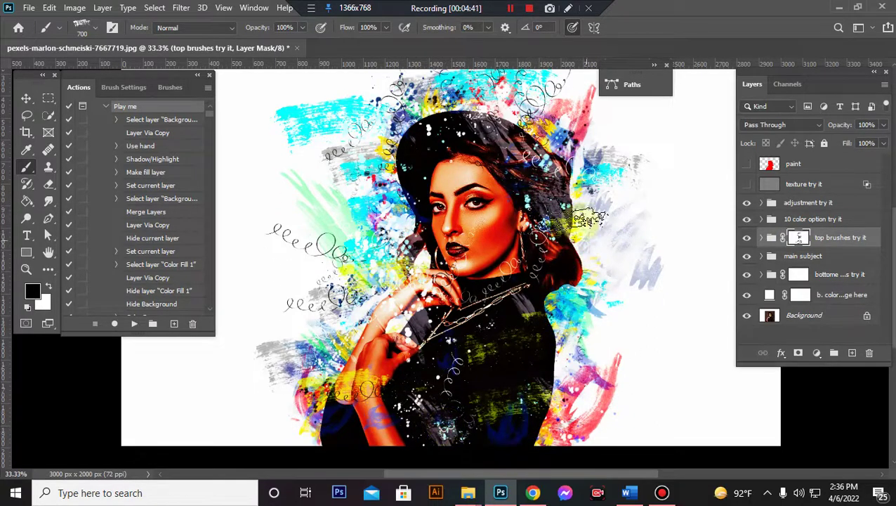
Step: Expand the top brushes group, then make the tb 7 splatter layer visible and selected
left_click(762, 237)
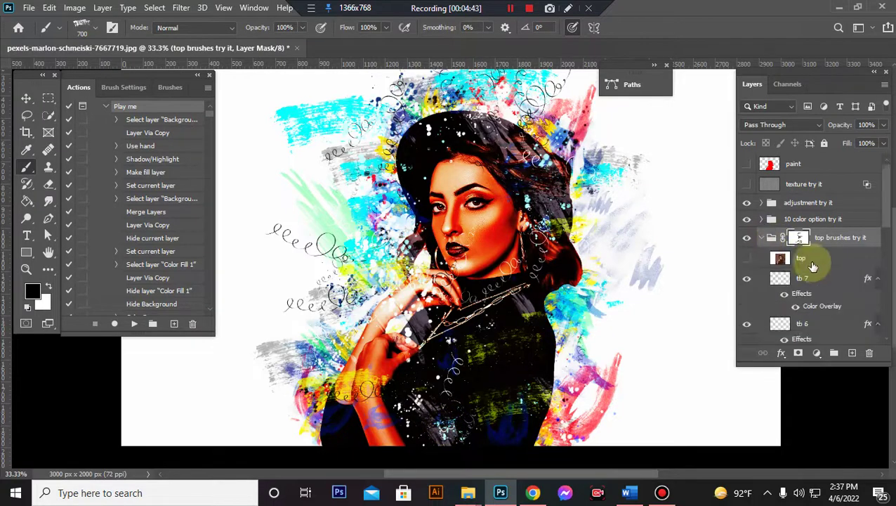
left_click(747, 279)
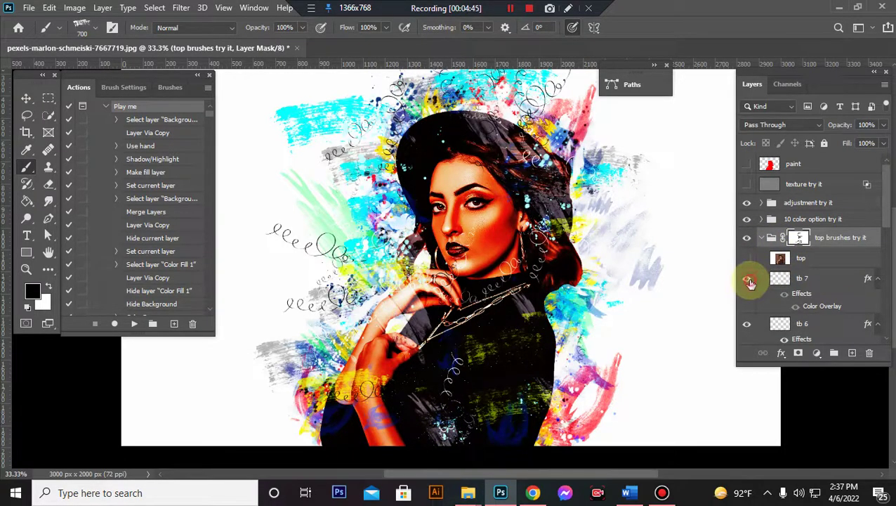
left_click(747, 279)
left_click(818, 289)
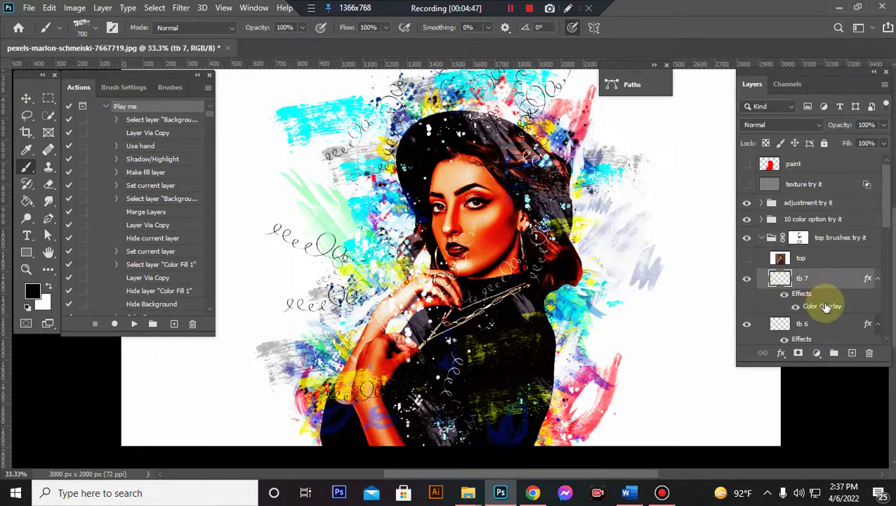
key("space")
Step: Change tb 7's Color Overlay to bright red
double_click(826, 307)
left_click_drag(632, 115, 761, 89)
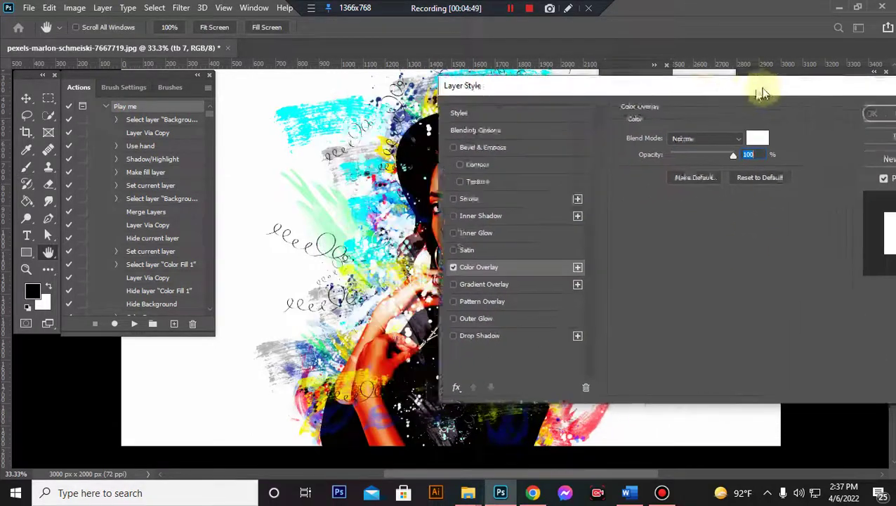
left_click(769, 134)
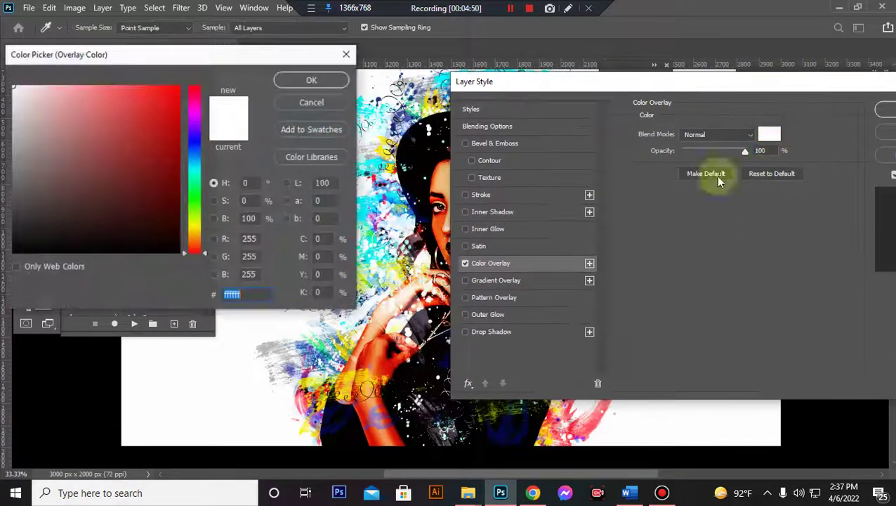
left_click(177, 87)
left_click(289, 83)
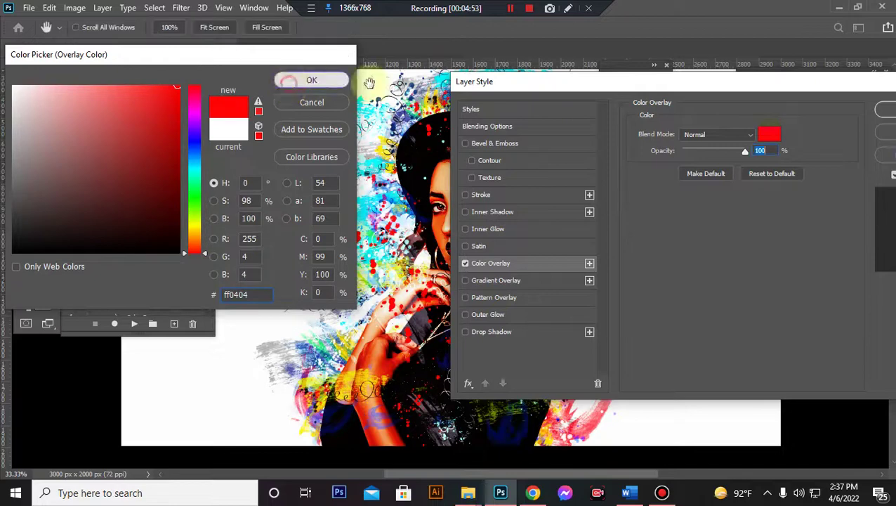
left_click(885, 111)
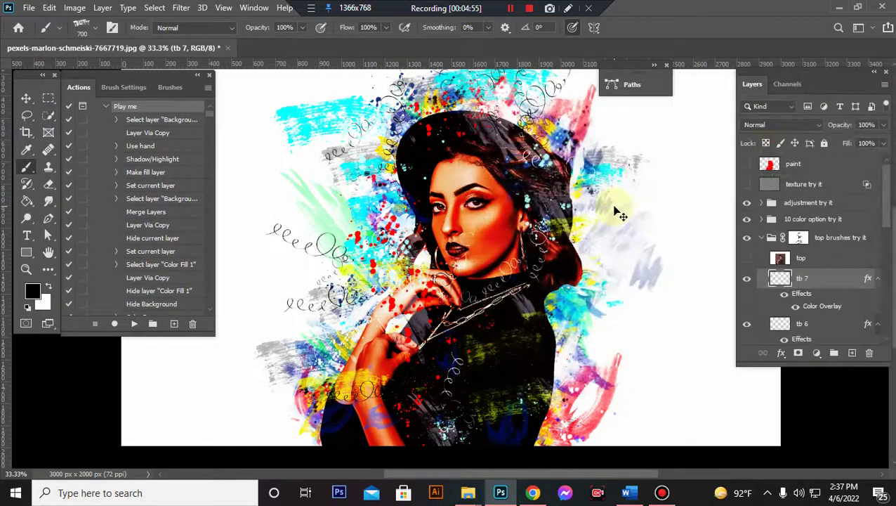
Step: Scale the tb 7 splatter to about 66% and move it toward the lower right
key("ctrl+t")
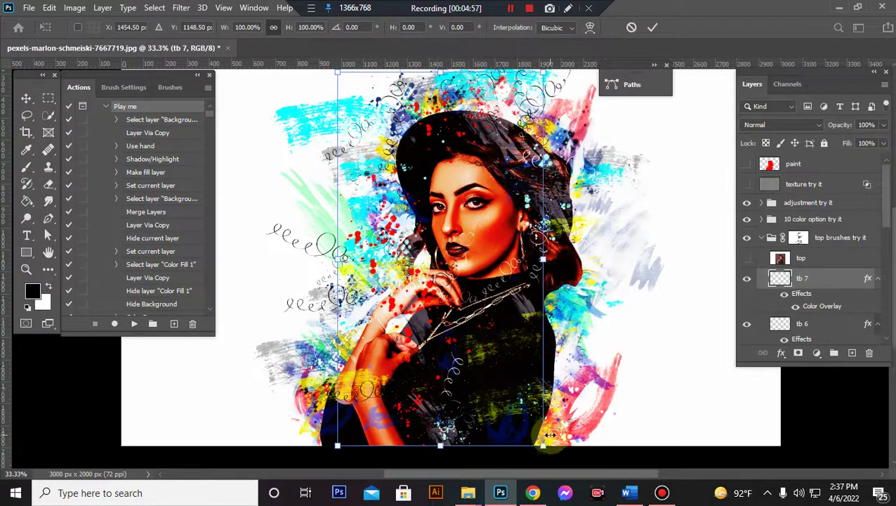
left_click_drag(543, 444, 474, 320)
mouse_move(419, 283)
left_mouse_down()
mouse_move(517, 338)
mouse_move(505, 349)
left_mouse_up()
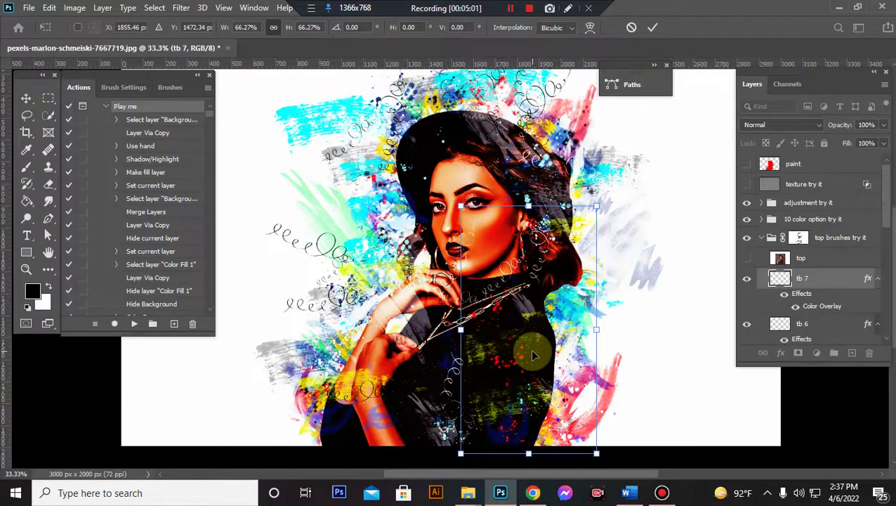
key("Return")
key("b")
scroll(790, 243, "down", 2)
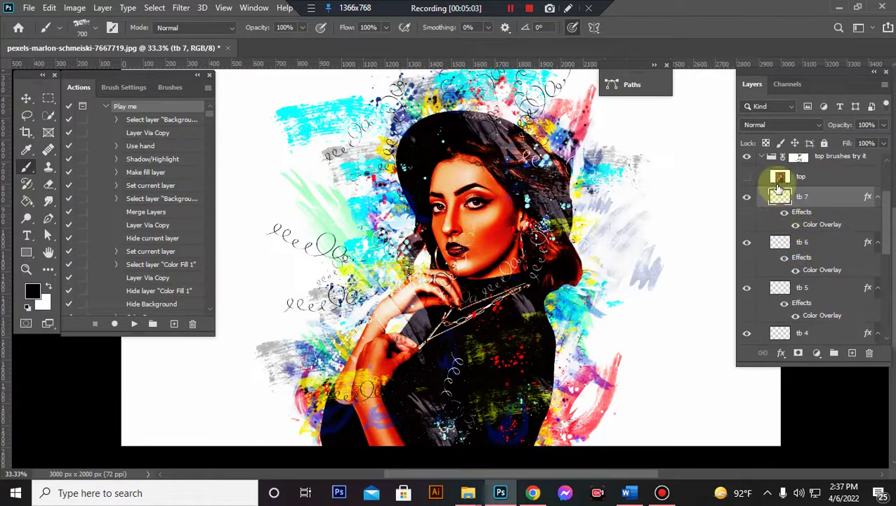
scroll(779, 204, "up", 1)
Step: Target the bottome brushes try it group's mask, toggling its visibility to compare the image
left_click(762, 197)
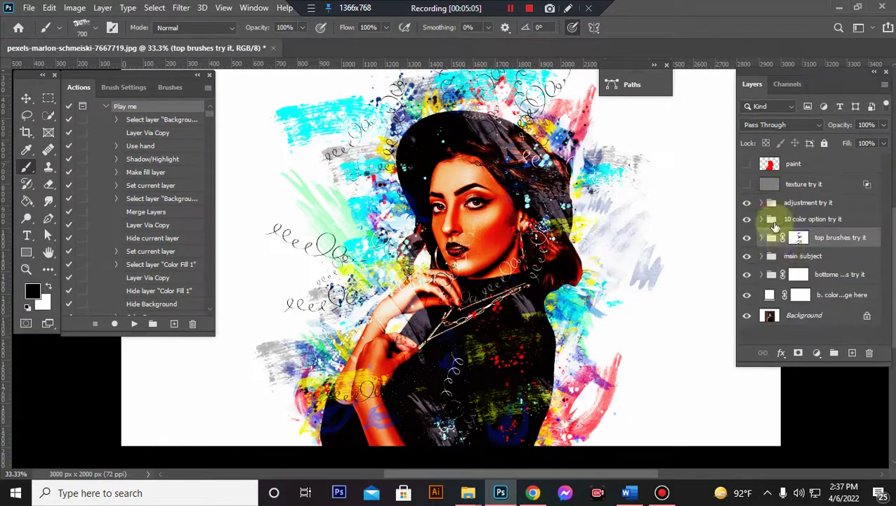
left_click(822, 257)
left_click(748, 258)
left_click(747, 257)
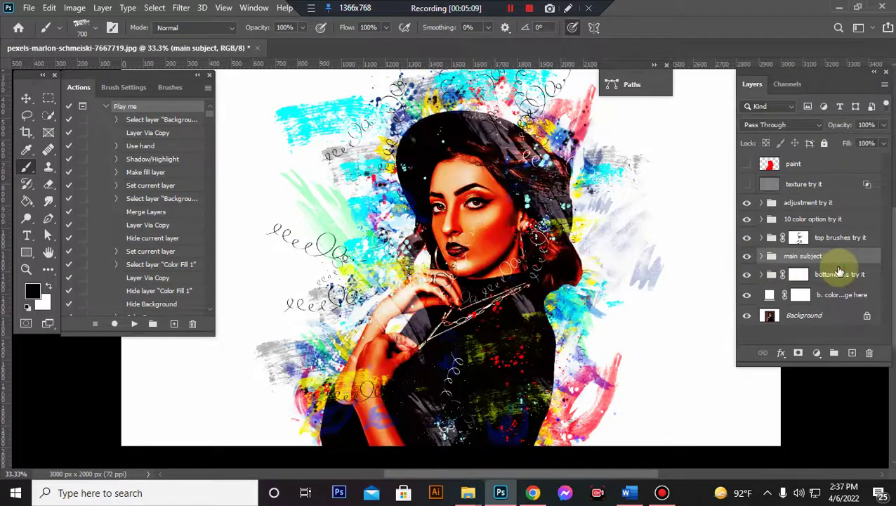
left_click(799, 274)
left_click(746, 275)
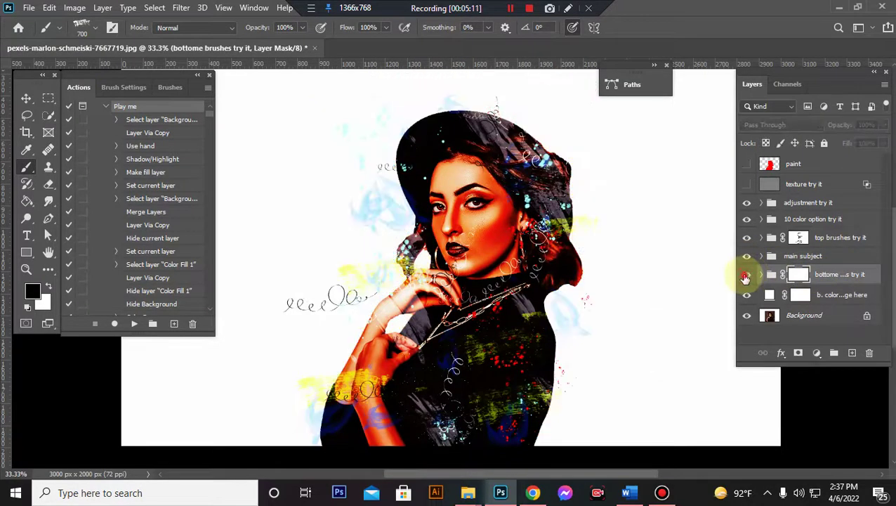
left_click(746, 275)
left_click(746, 275)
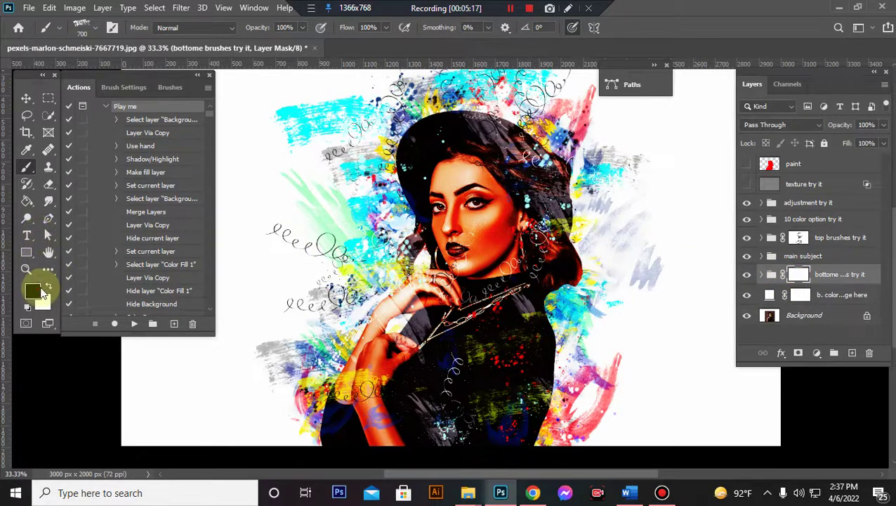
Step: With black and a textured brush, paint on the group mask to hide part of the cyan strokes
left_click(41, 291)
left_click(303, 85)
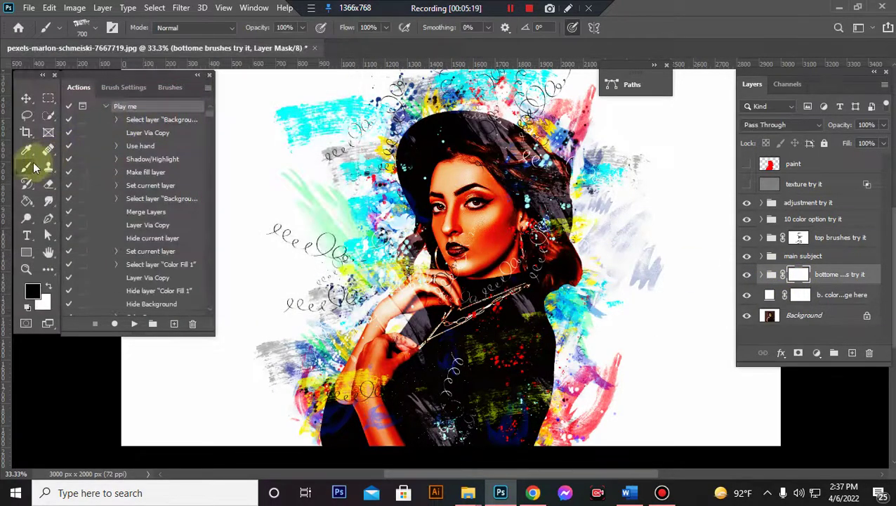
left_click(97, 32)
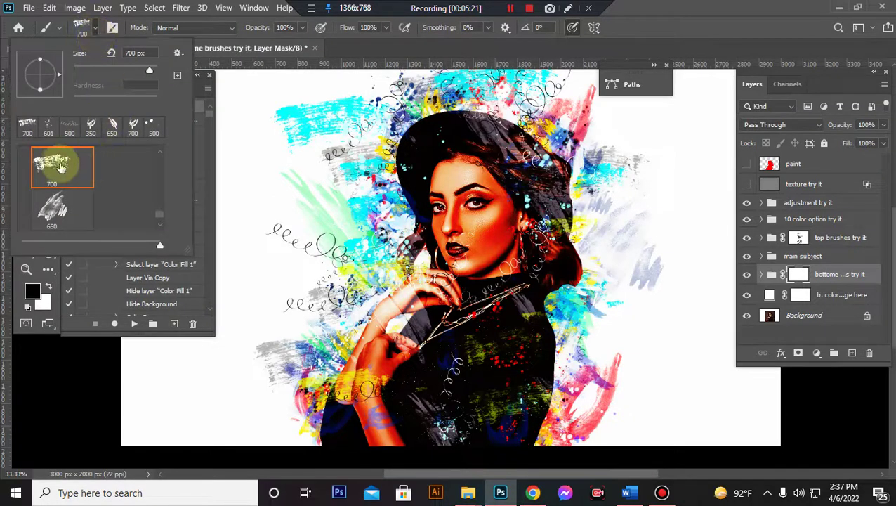
left_click(801, 275)
scroll(643, 330, "up", 2)
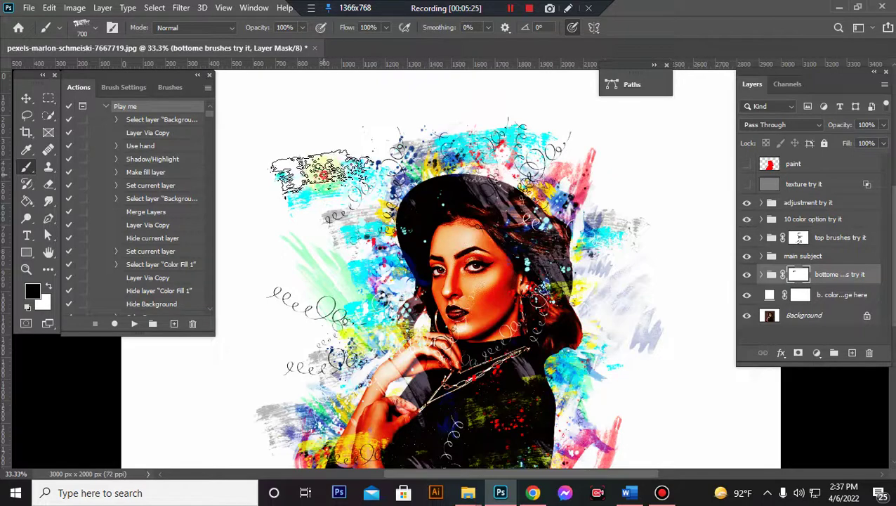
left_click_drag(292, 188, 302, 207)
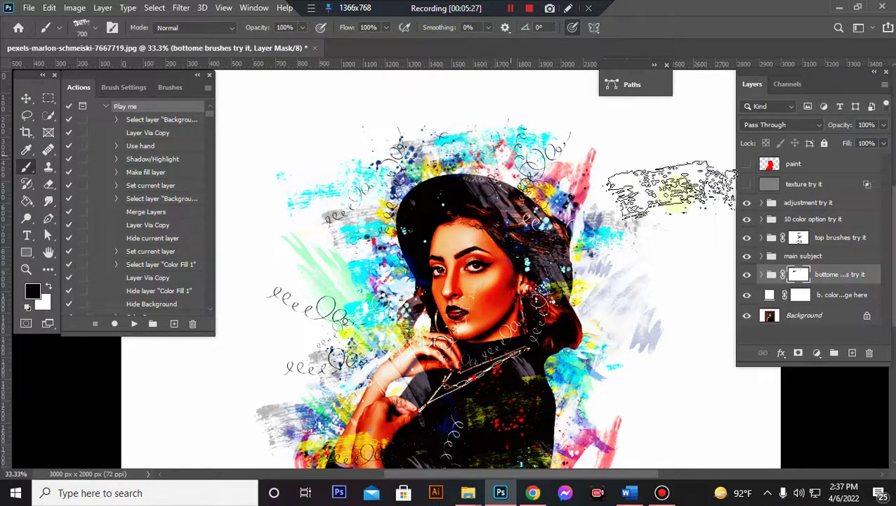
scroll(632, 302, "down", 2)
scroll(513, 312, "down", 2)
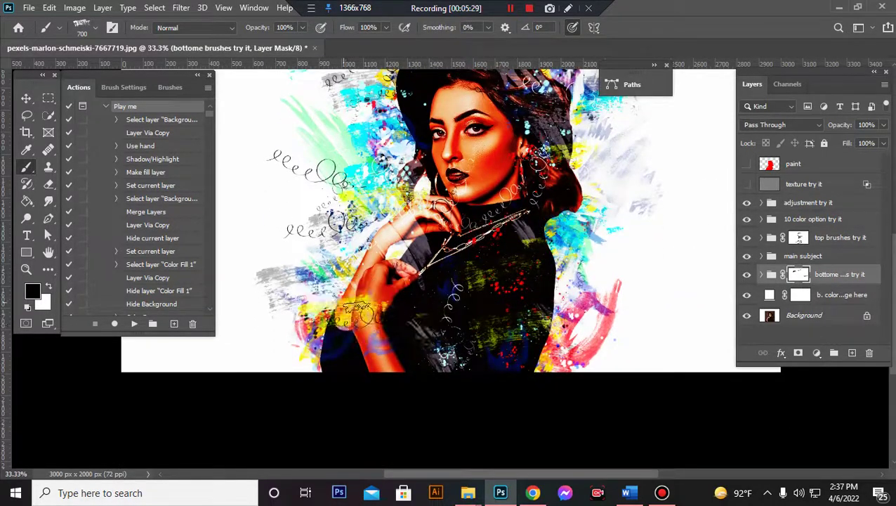
scroll(630, 207, "up", 1)
scroll(669, 269, "up", 1)
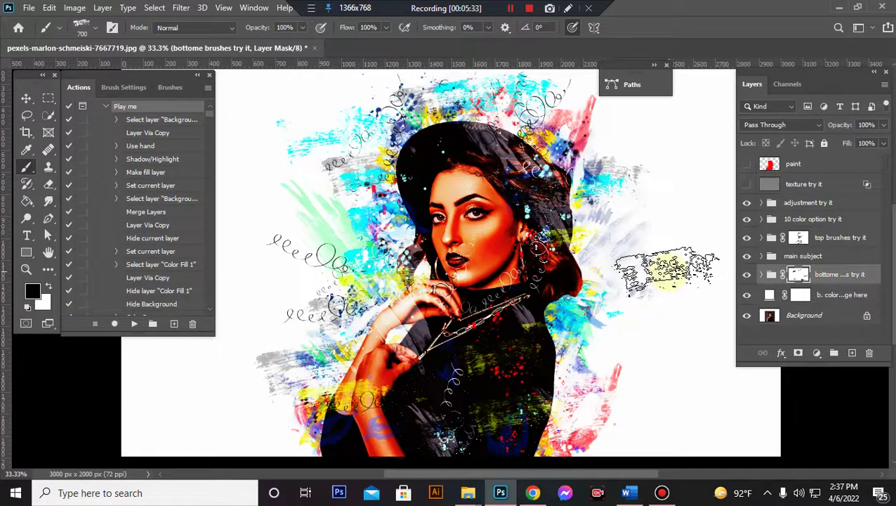
Step: Expand the bottom brushes group and set bb 4's Color Overlay to near-black sampled from the clothing
left_click(765, 275)
left_click_drag(886, 215, 850, 300)
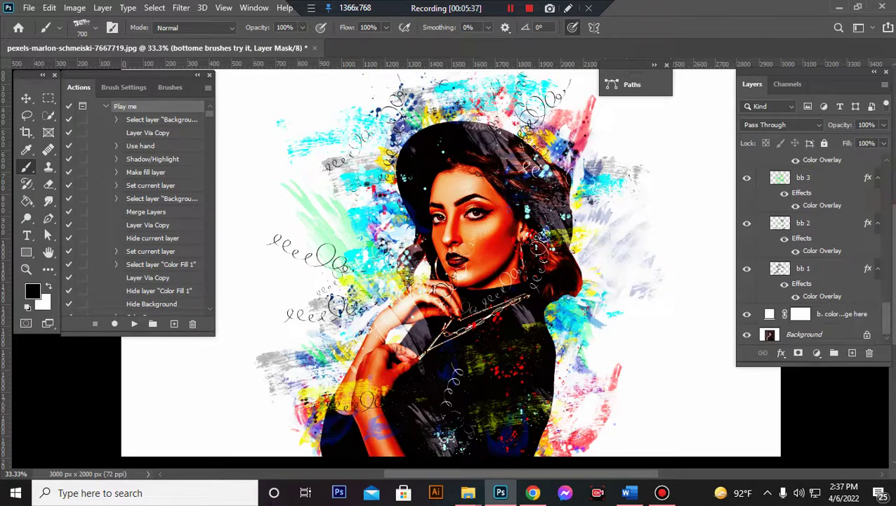
left_click(817, 200)
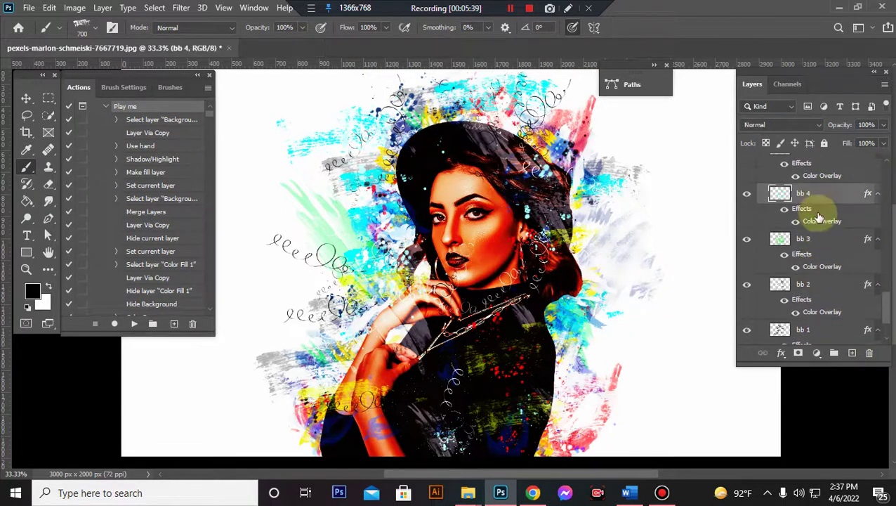
double_click(820, 223)
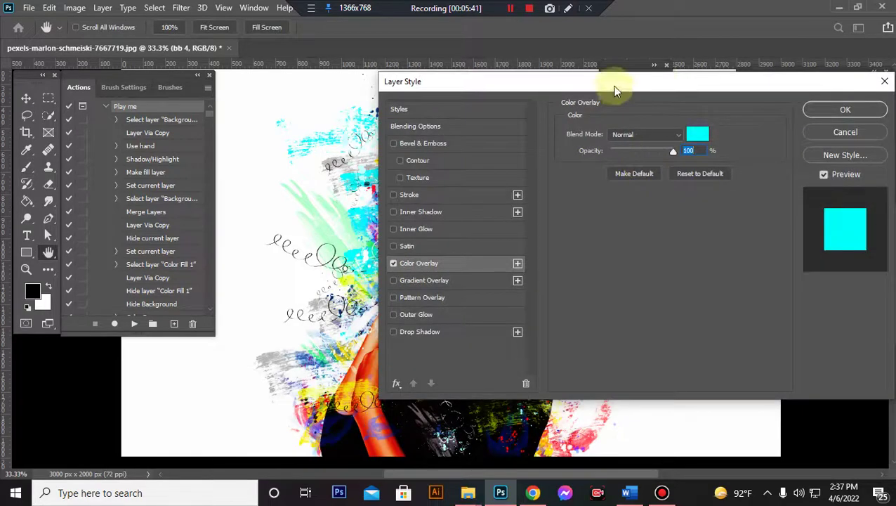
left_click_drag(615, 87, 753, 48)
left_click(836, 94)
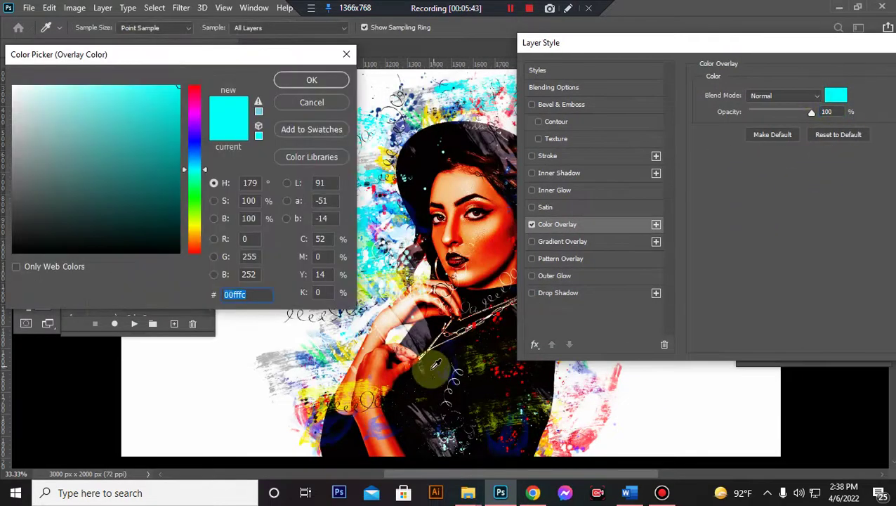
left_click(440, 361)
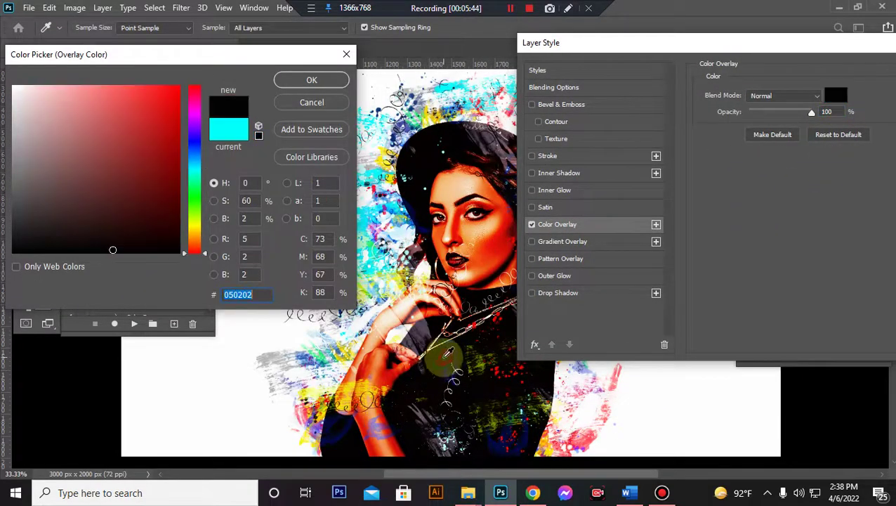
left_click(314, 82)
left_click_drag(835, 44, 684, 77)
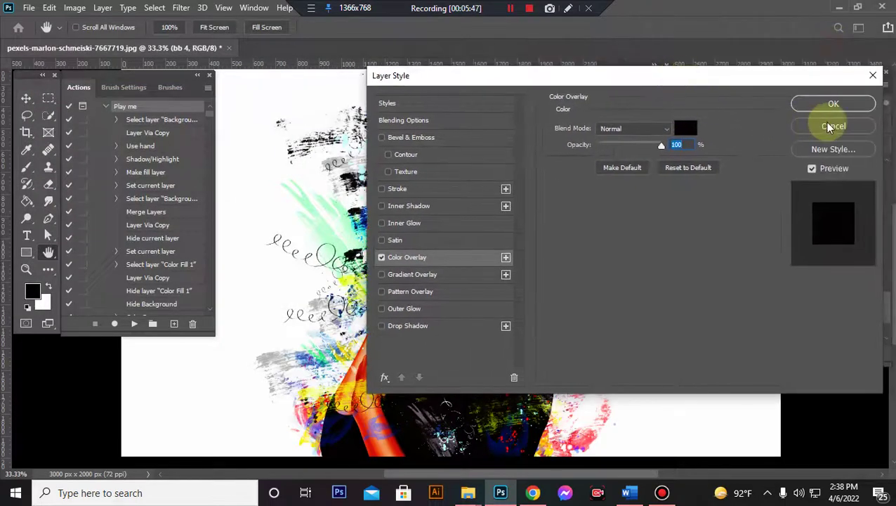
left_click(833, 104)
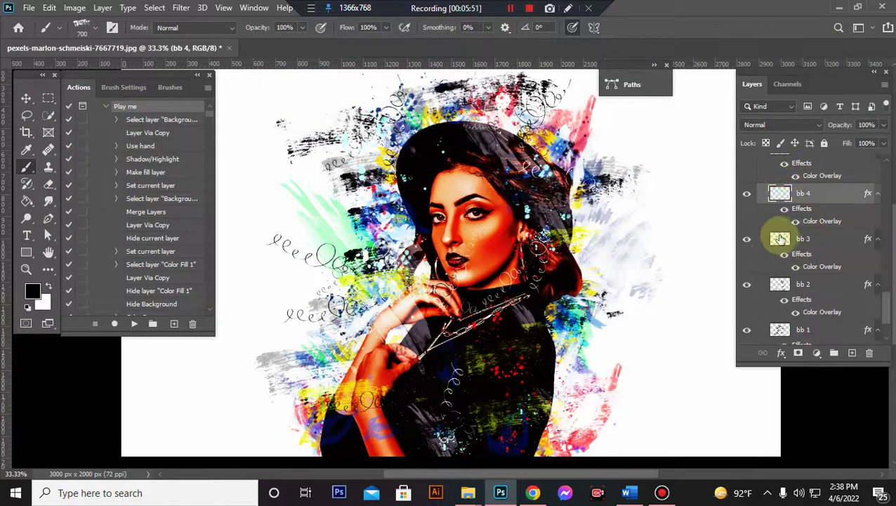
Step: Toggle bb 5 and bb 2 off and on to compare their strokes
scroll(748, 242, "up", 1)
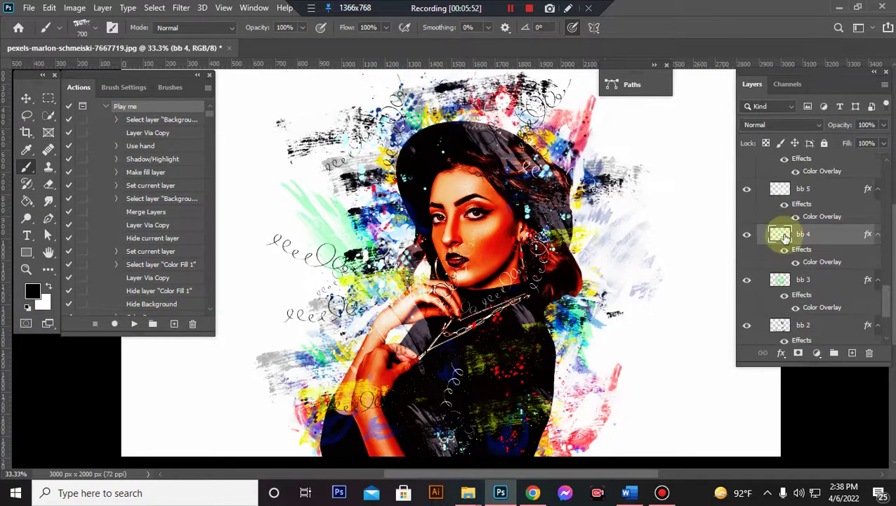
left_click(747, 189)
left_click(746, 189)
scroll(752, 246, "down", 2)
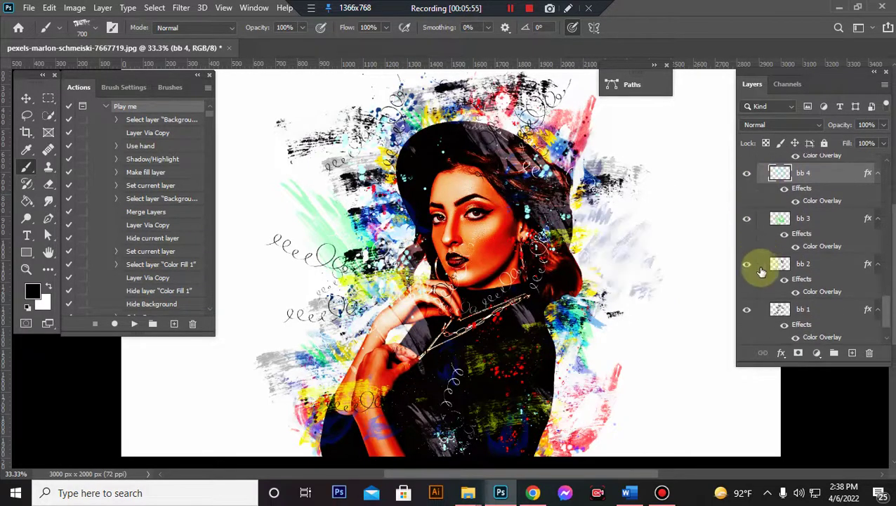
left_click(749, 267)
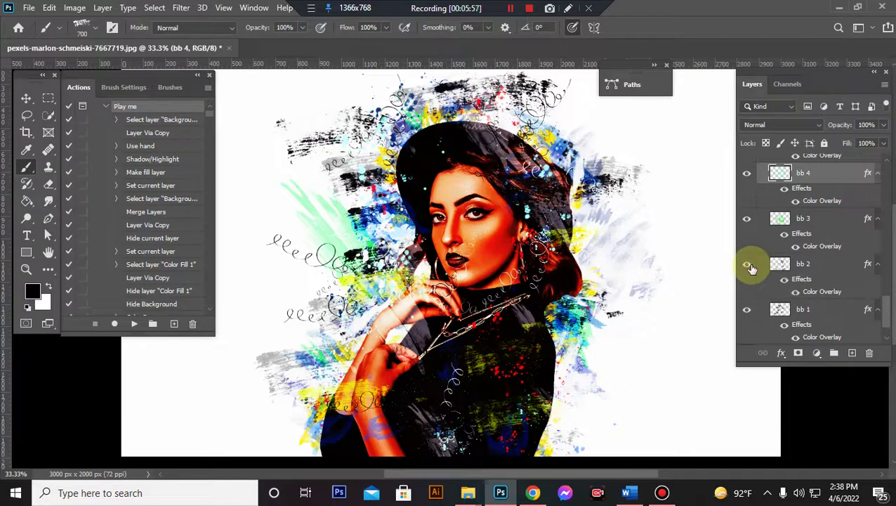
left_click(749, 266)
left_click(748, 267)
left_click(749, 266)
scroll(819, 239, "up", 3)
scroll(807, 231, "up", 3)
scroll(787, 211, "up", 2)
scroll(768, 211, "up", 2)
scroll(773, 210, "up", 2)
scroll(772, 197, "up", 2)
scroll(780, 204, "up", 2)
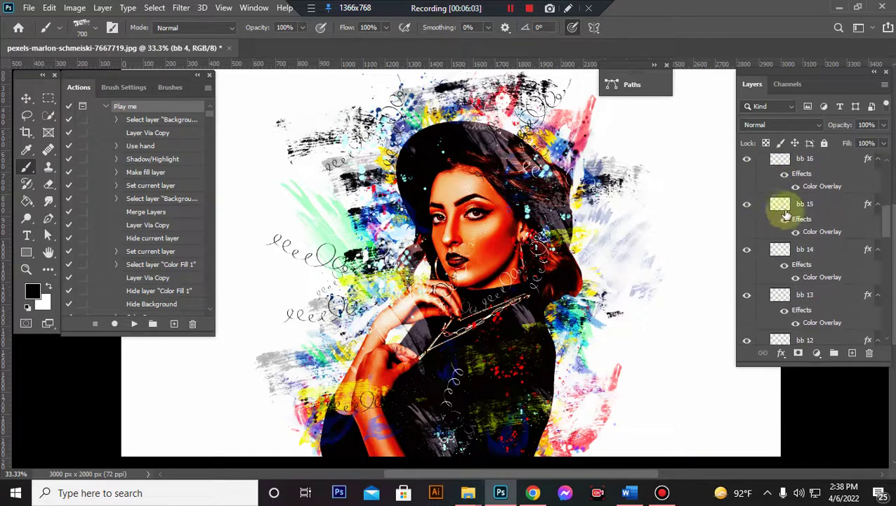
scroll(875, 216, "up", 3)
scroll(836, 197, "up", 3)
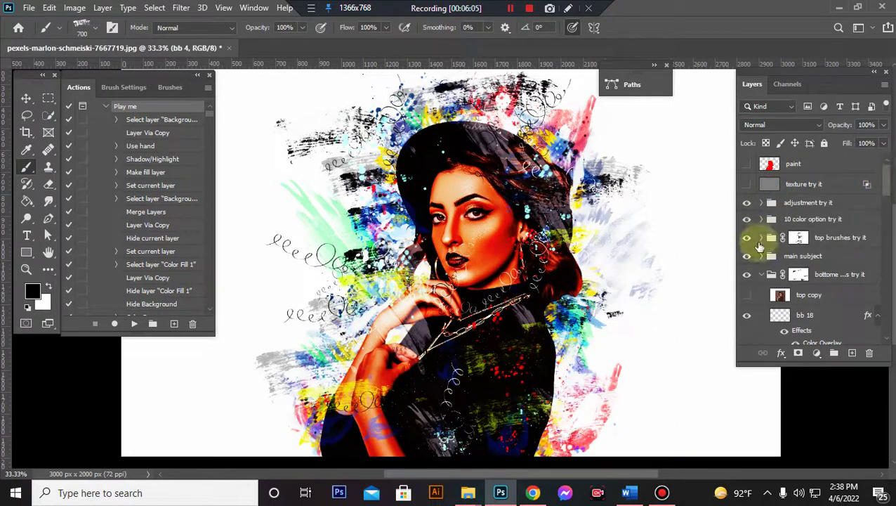
left_click(771, 274)
scroll(714, 287, "down", 2)
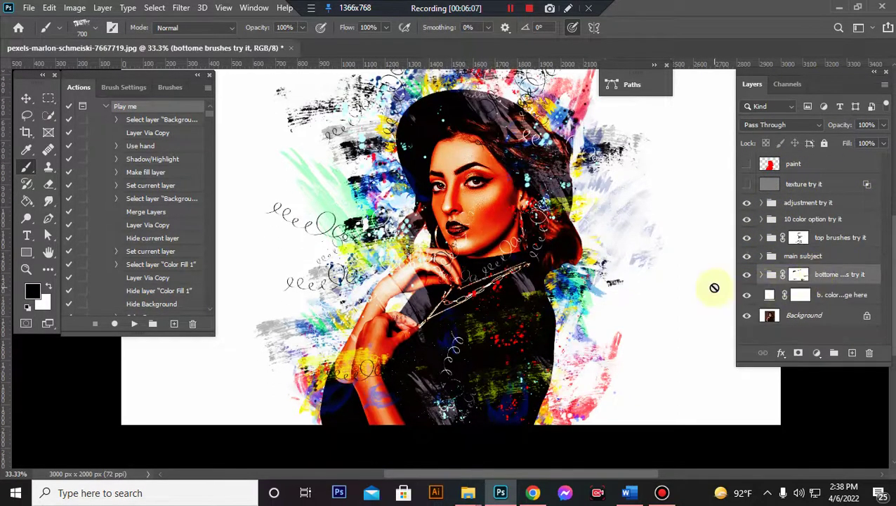
scroll(714, 288, "down", 1, "alt")
scroll(717, 289, "down", 1, "alt")
scroll(716, 290, "down", 1, "alt")
scroll(718, 292, "up", 3, "alt")
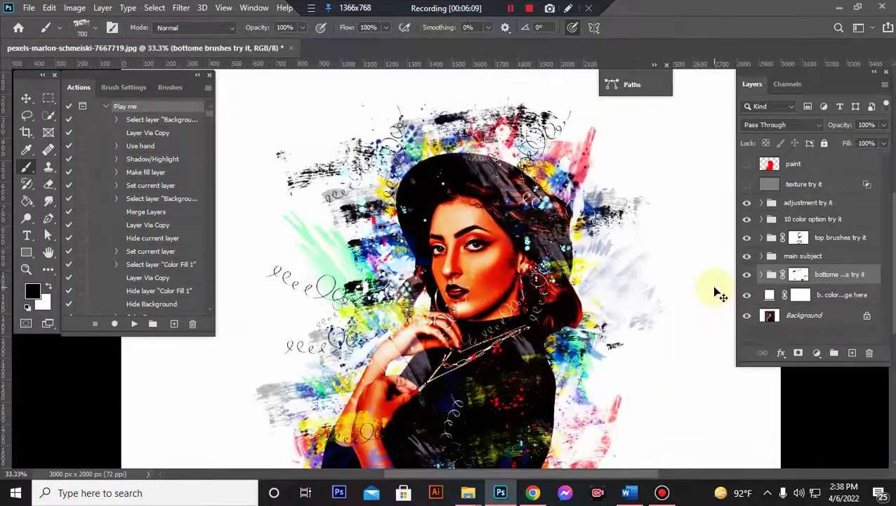
left_click(771, 296)
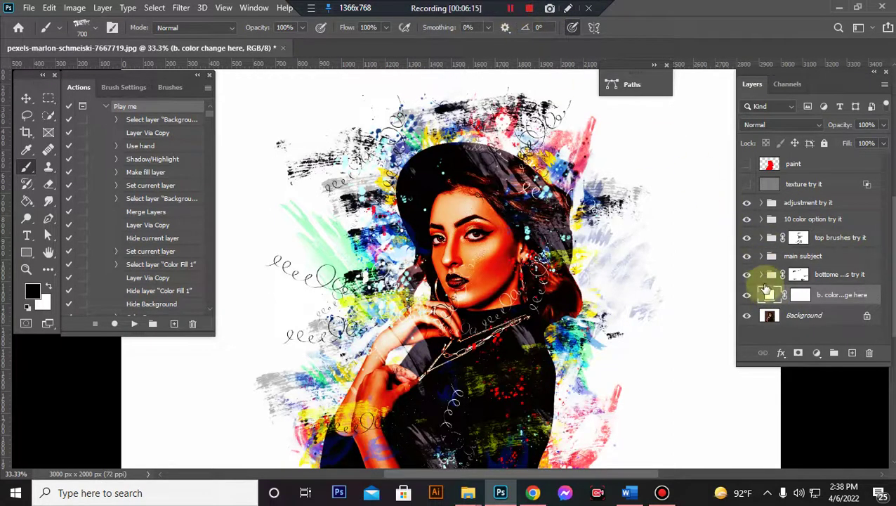
double_click(770, 296)
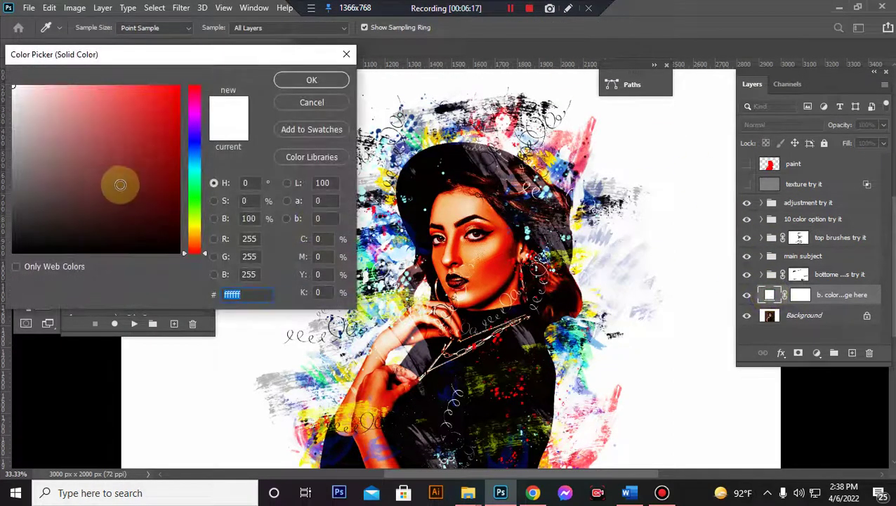
left_click(197, 160)
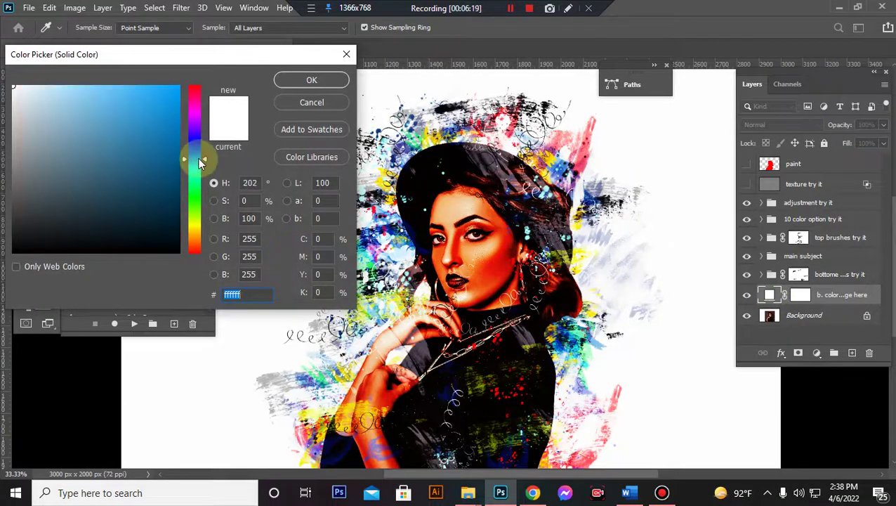
left_click(135, 90)
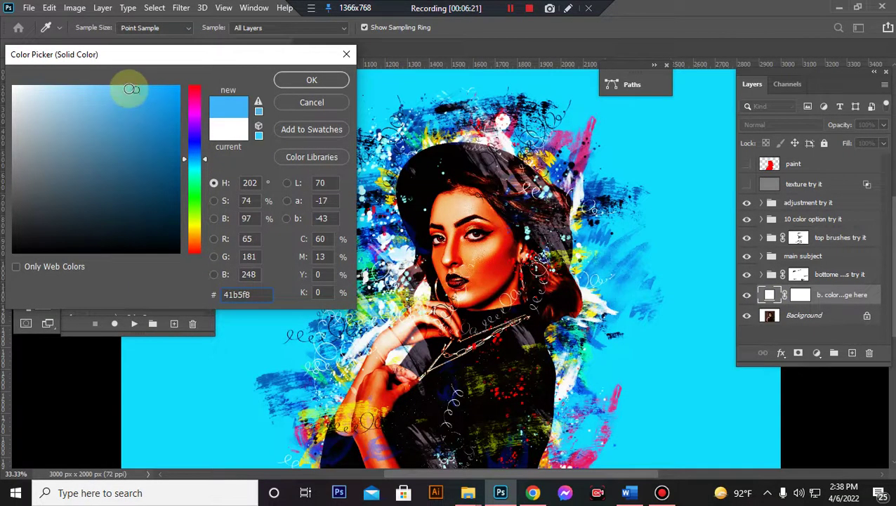
left_click_drag(131, 89, 49, 83)
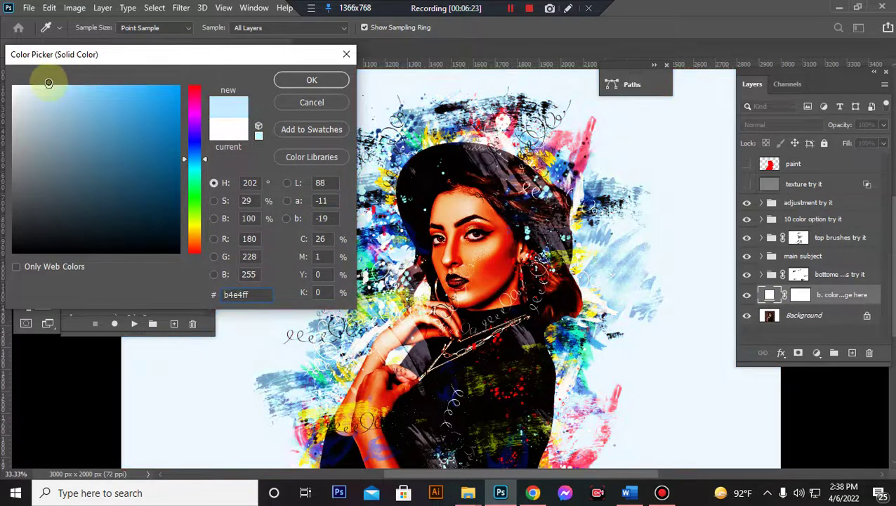
left_click(191, 129)
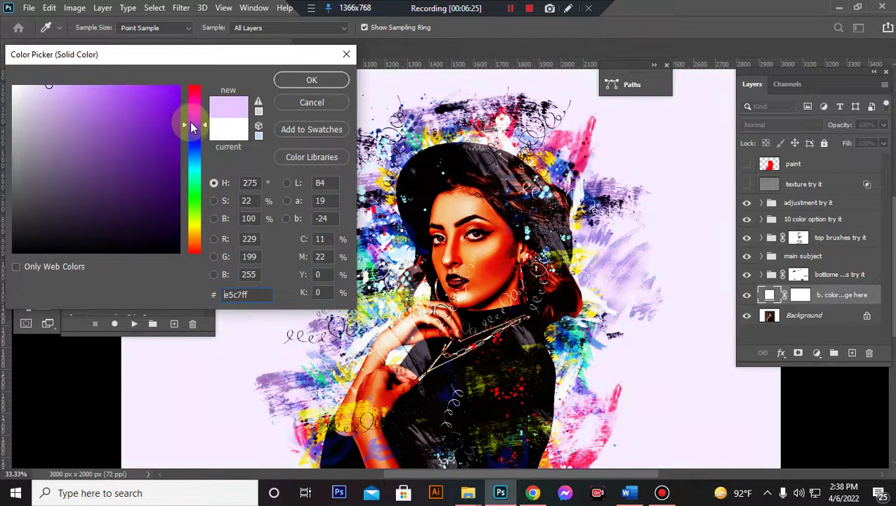
left_click_drag(194, 127, 191, 114)
left_click(119, 86)
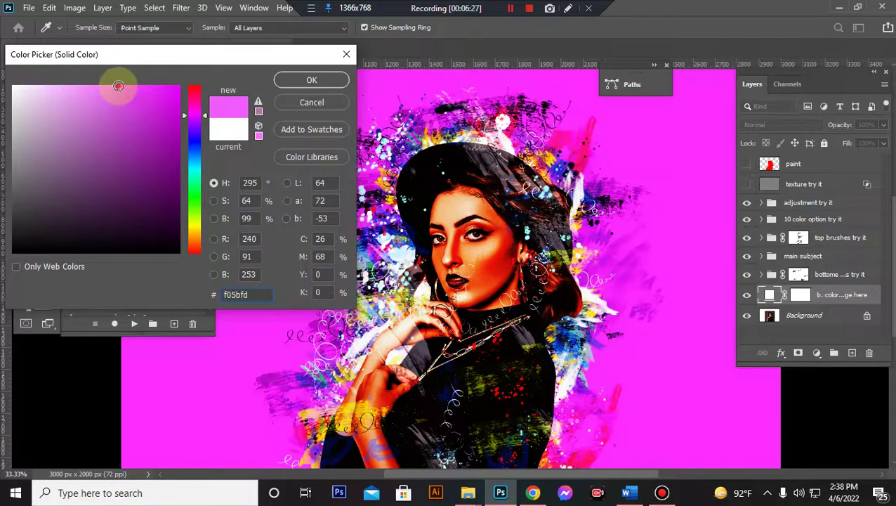
mouse_move(118, 86)
left_mouse_down()
mouse_move(97, 84)
mouse_move(153, 94)
left_mouse_up()
left_click(193, 141)
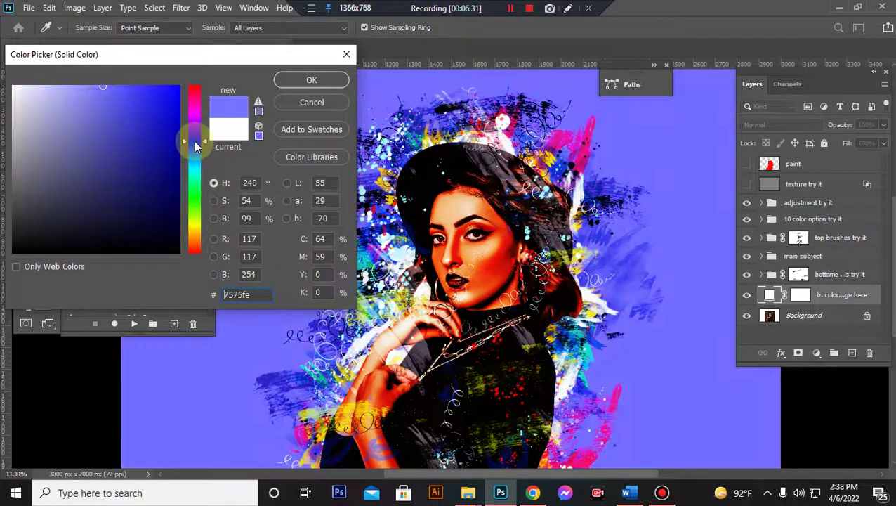
left_click(320, 106)
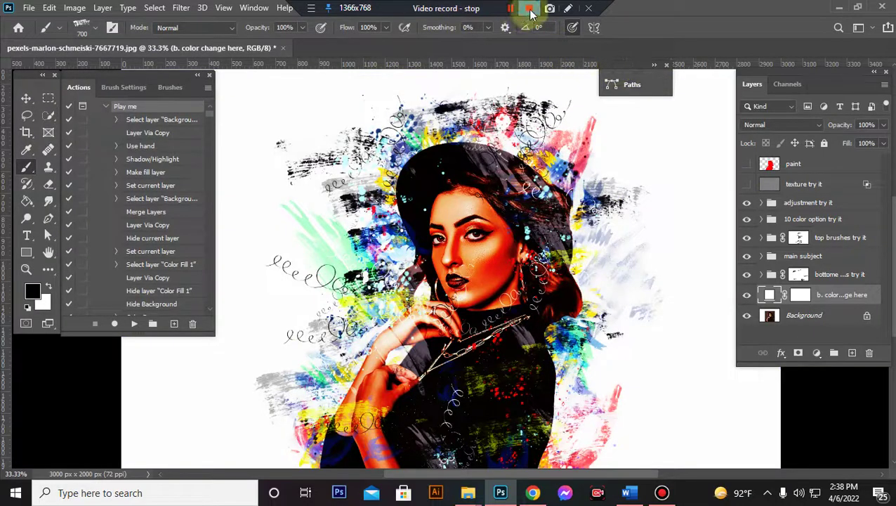